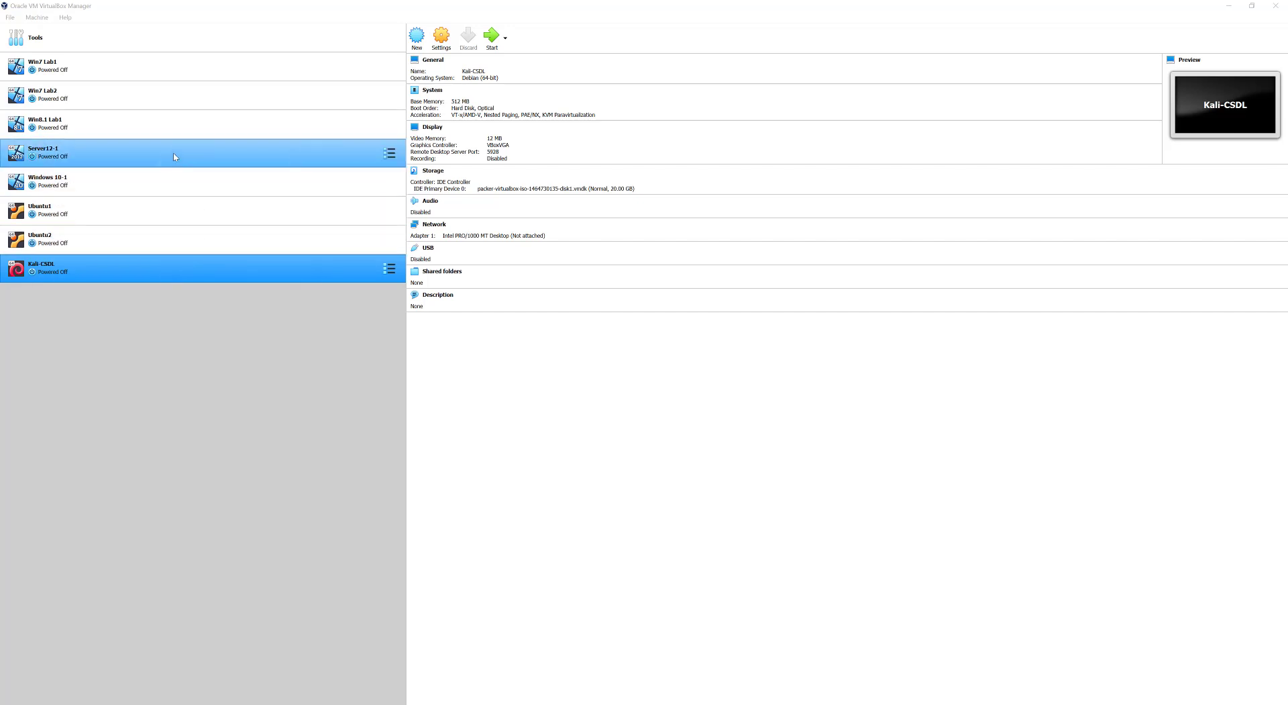
- Start a new virtual machine named Cent-OS, type Linux, version Red Hat (64-bit), with 4096 MB of memory
{"action": "left_click", "coordinate": [191, 20]}
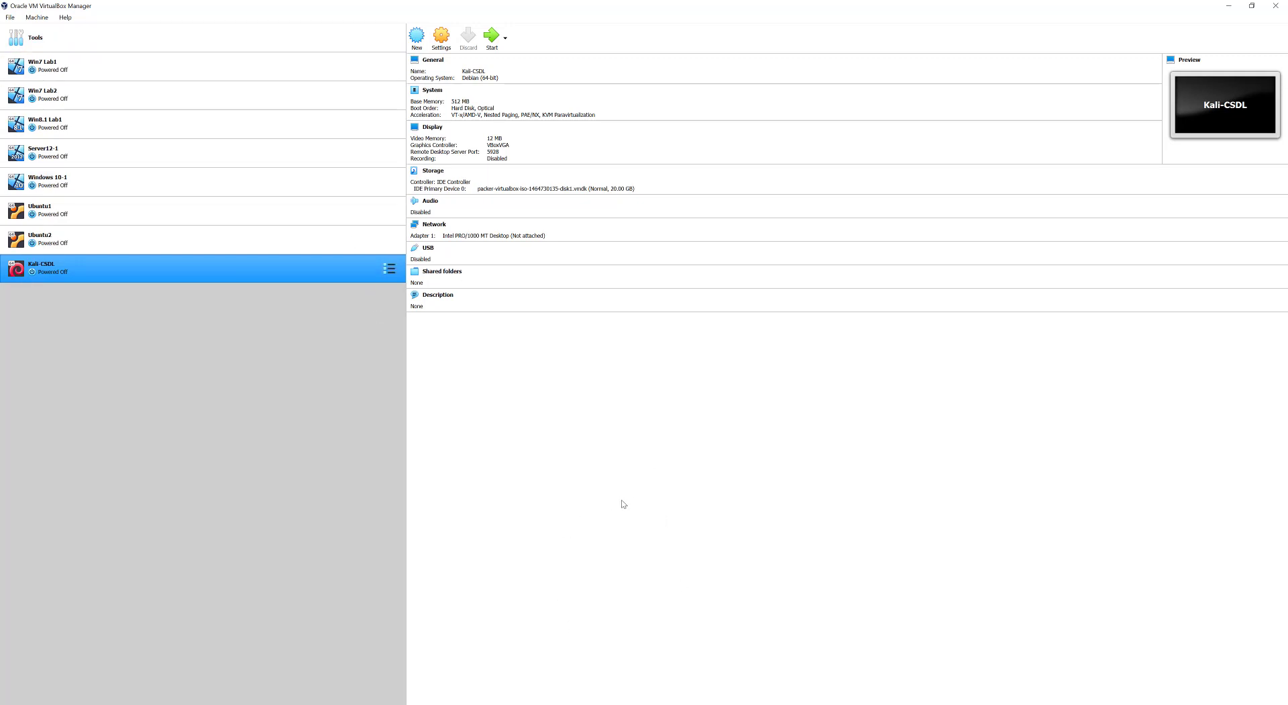
{"action": "left_click", "coordinate": [416, 33]}
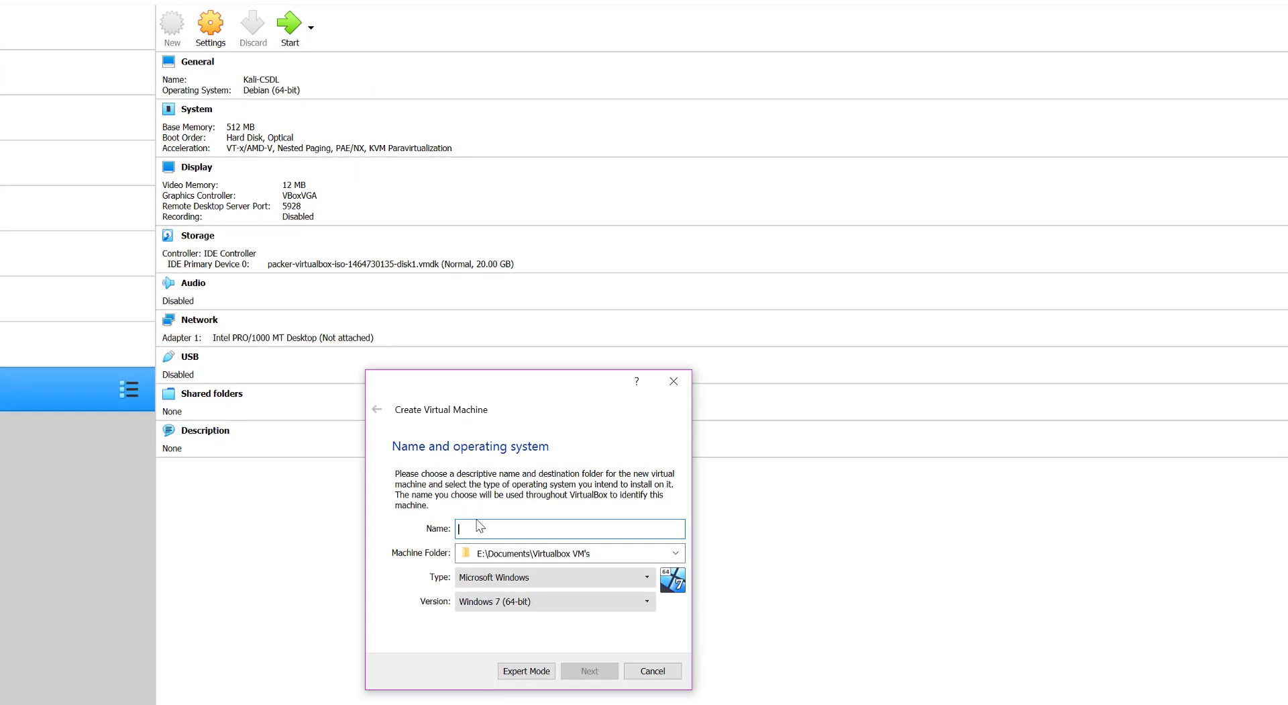
{"action": "type", "text": "C"}
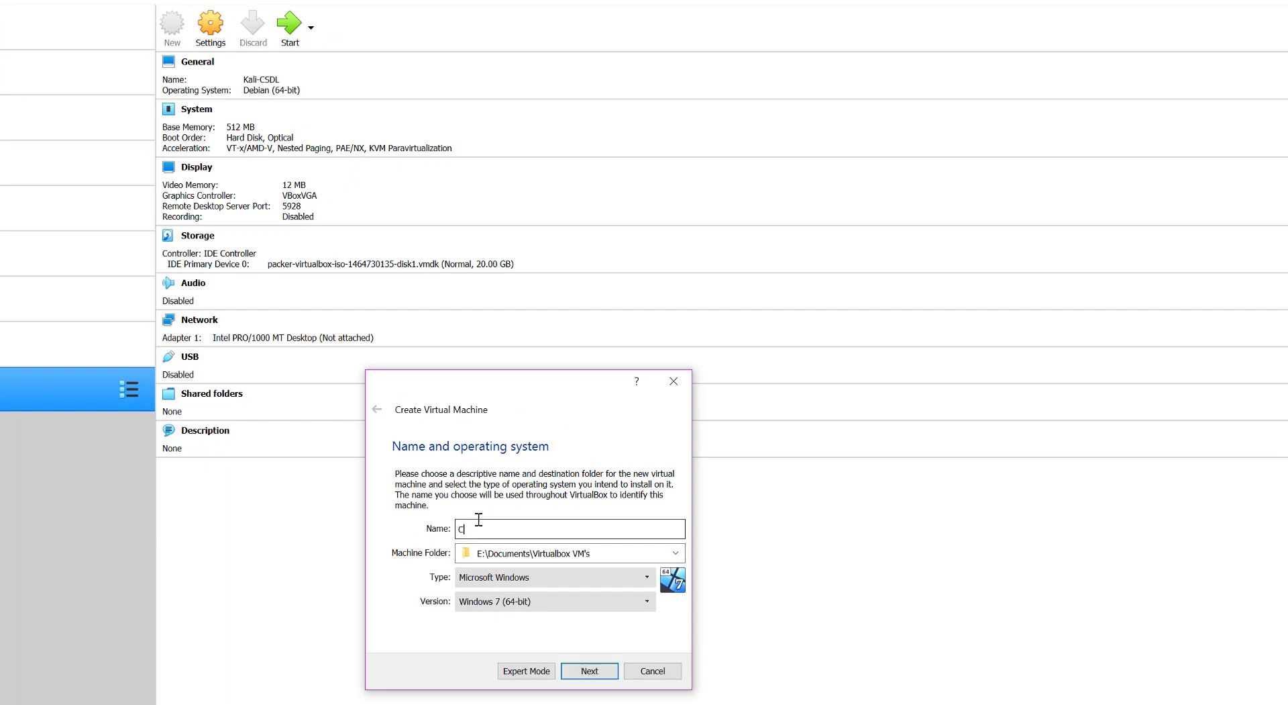
{"action": "type", "text": "ent-OS"}
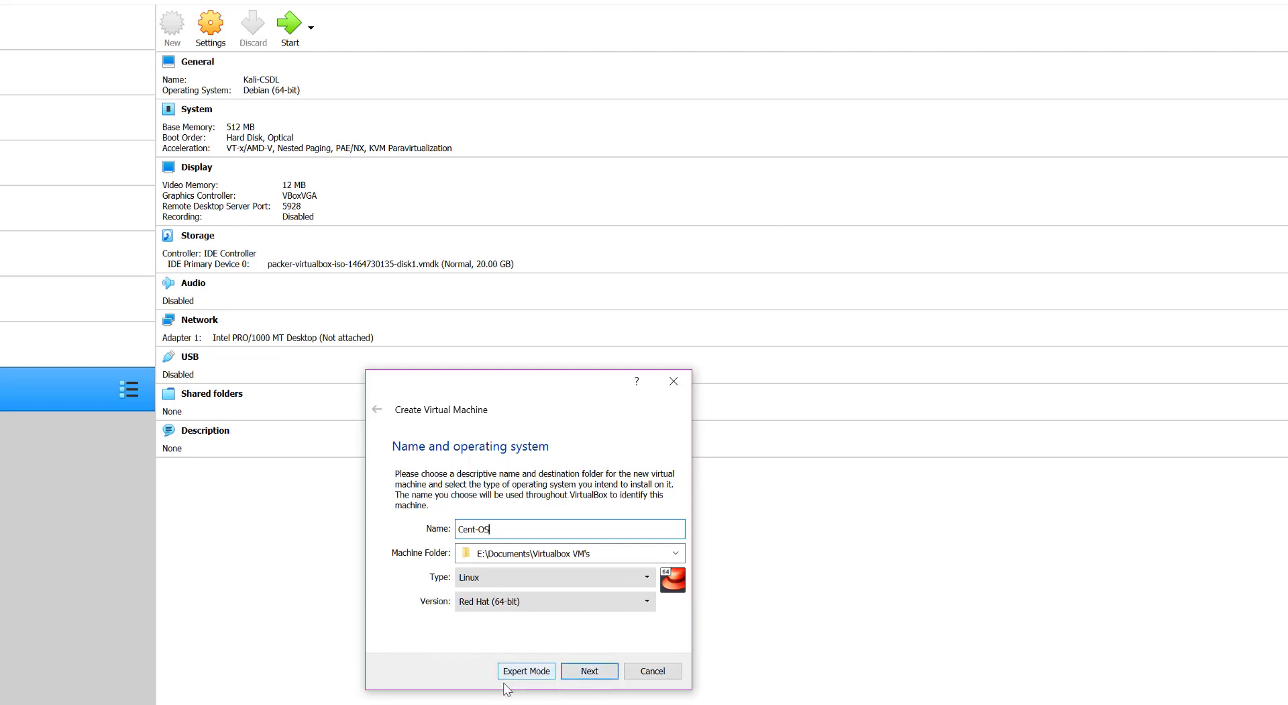
{"action": "left_click", "coordinate": [590, 672]}
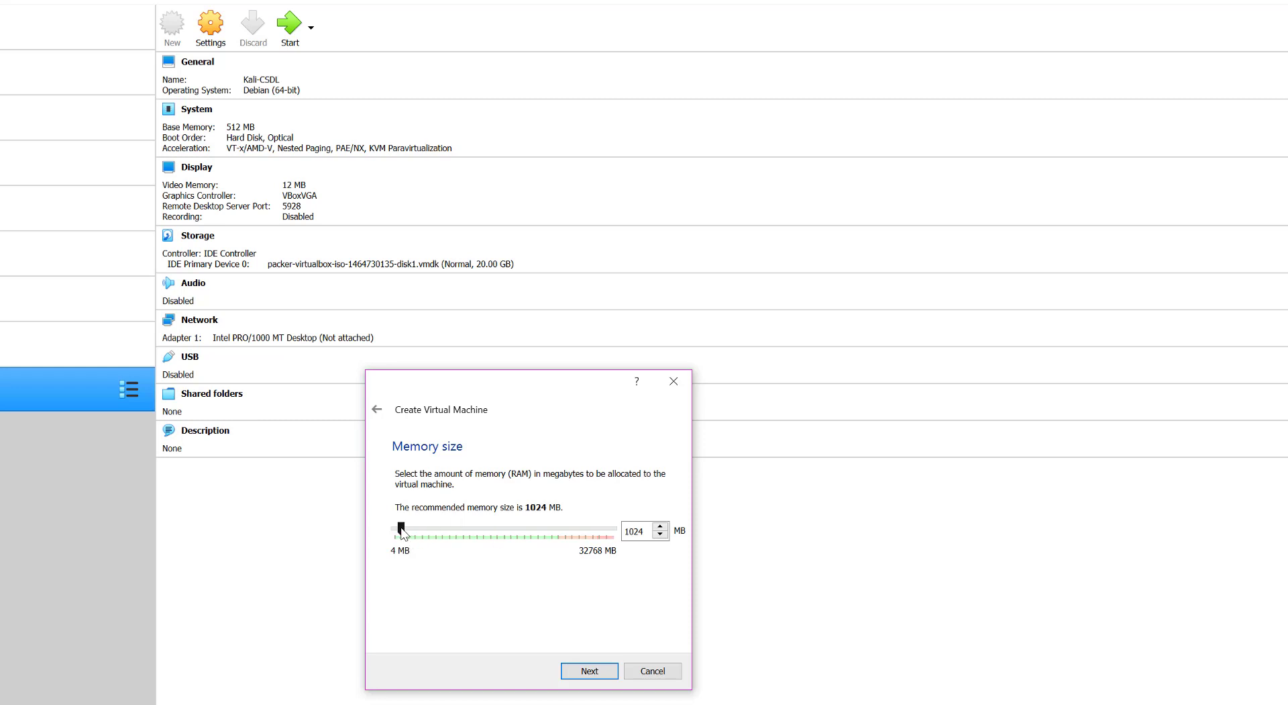
{"action": "left_click_drag", "start_coordinate": [402, 531], "coordinate": [422, 531]}
{"action": "left_click", "coordinate": [597, 672]}
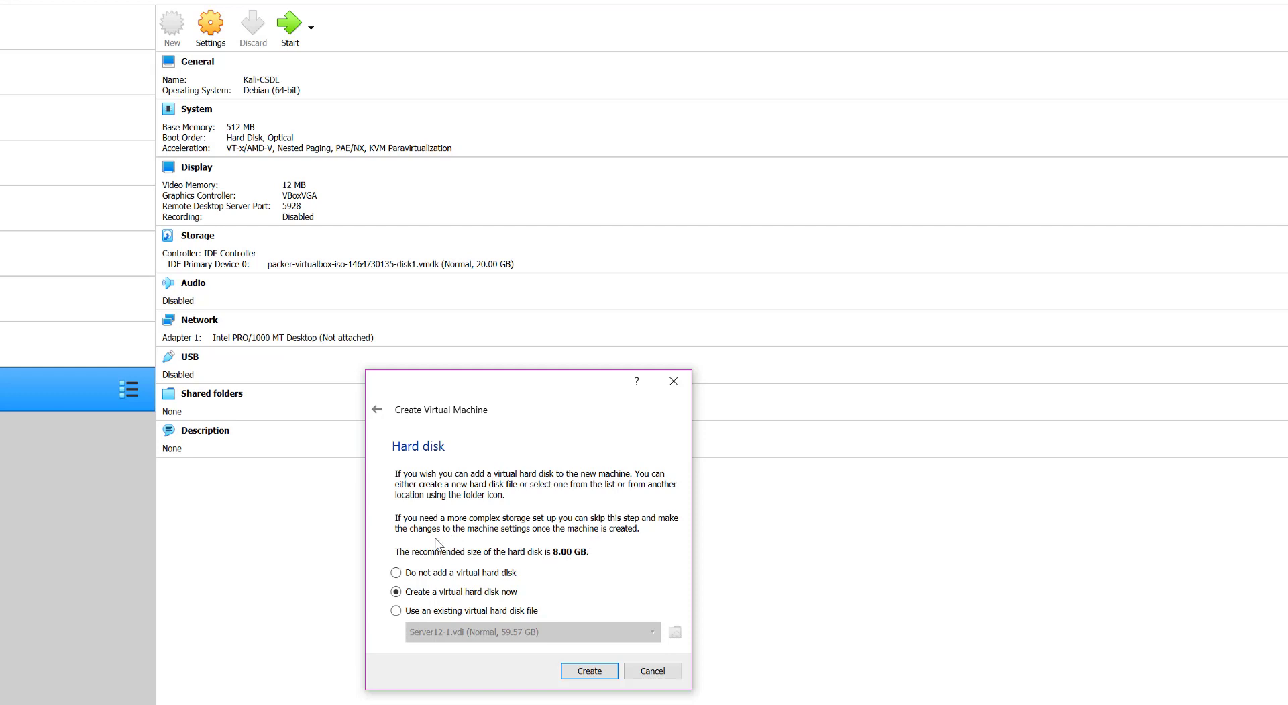
- Create a dynamically allocated 8.00 GB VDI hard disk for the new machine and finish creating it
{"action": "left_click", "coordinate": [590, 671]}
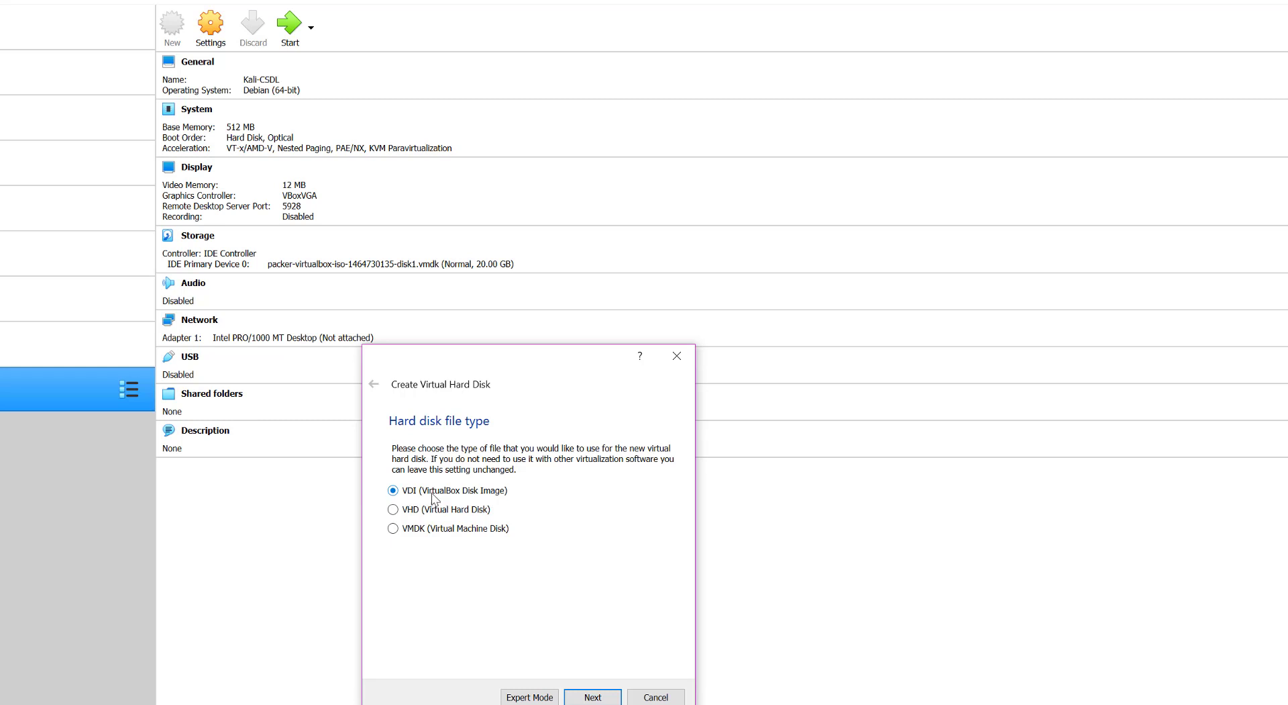
{"action": "left_click", "coordinate": [593, 696]}
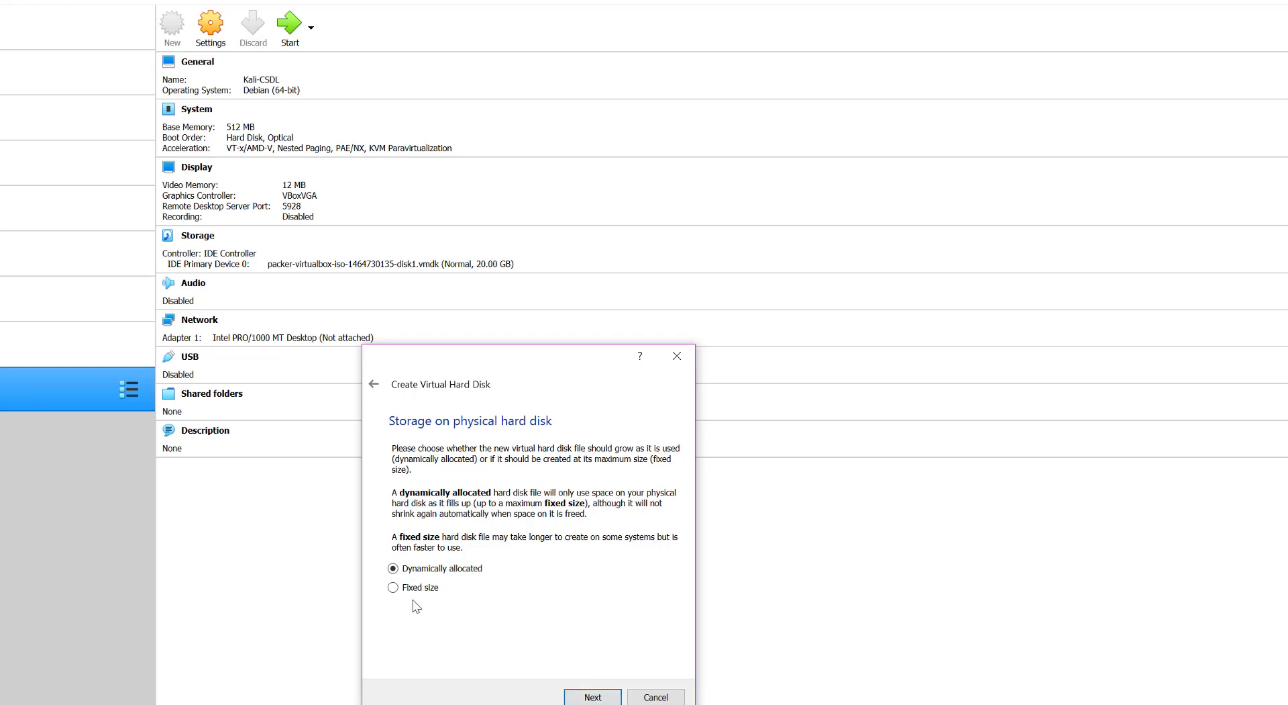
{"action": "left_click", "coordinate": [608, 699]}
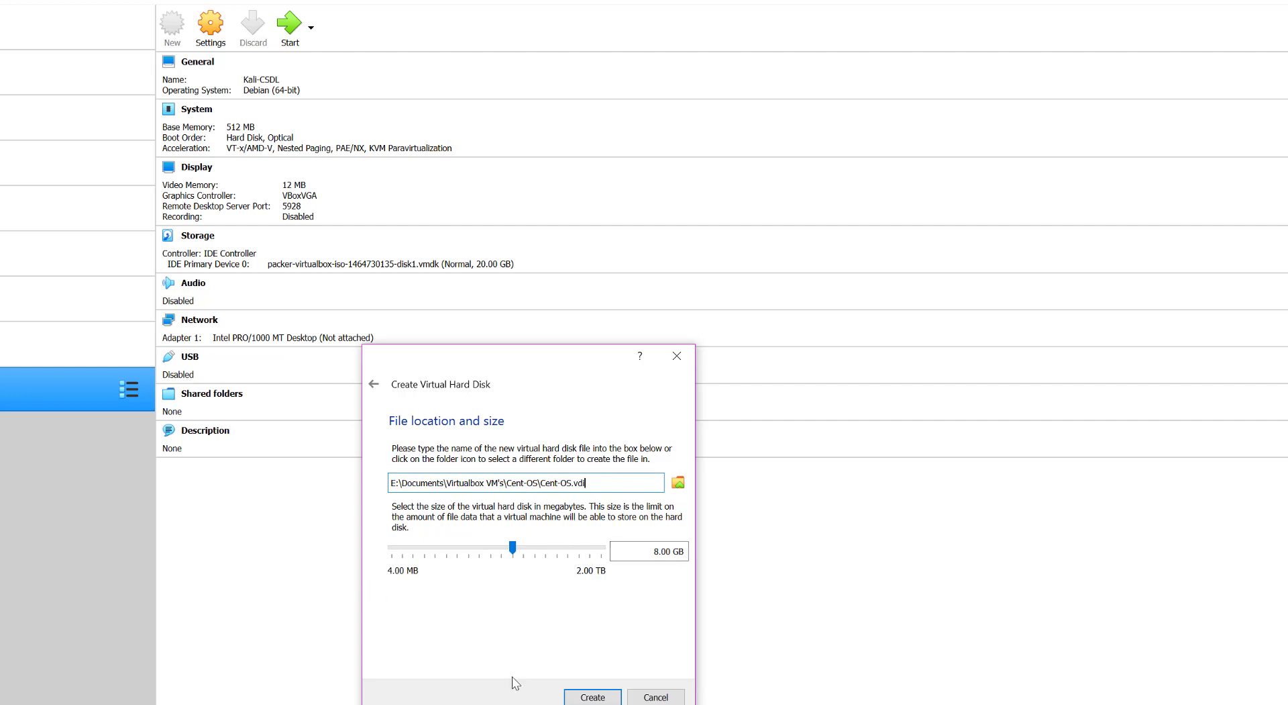
{"action": "left_click", "coordinate": [595, 696]}
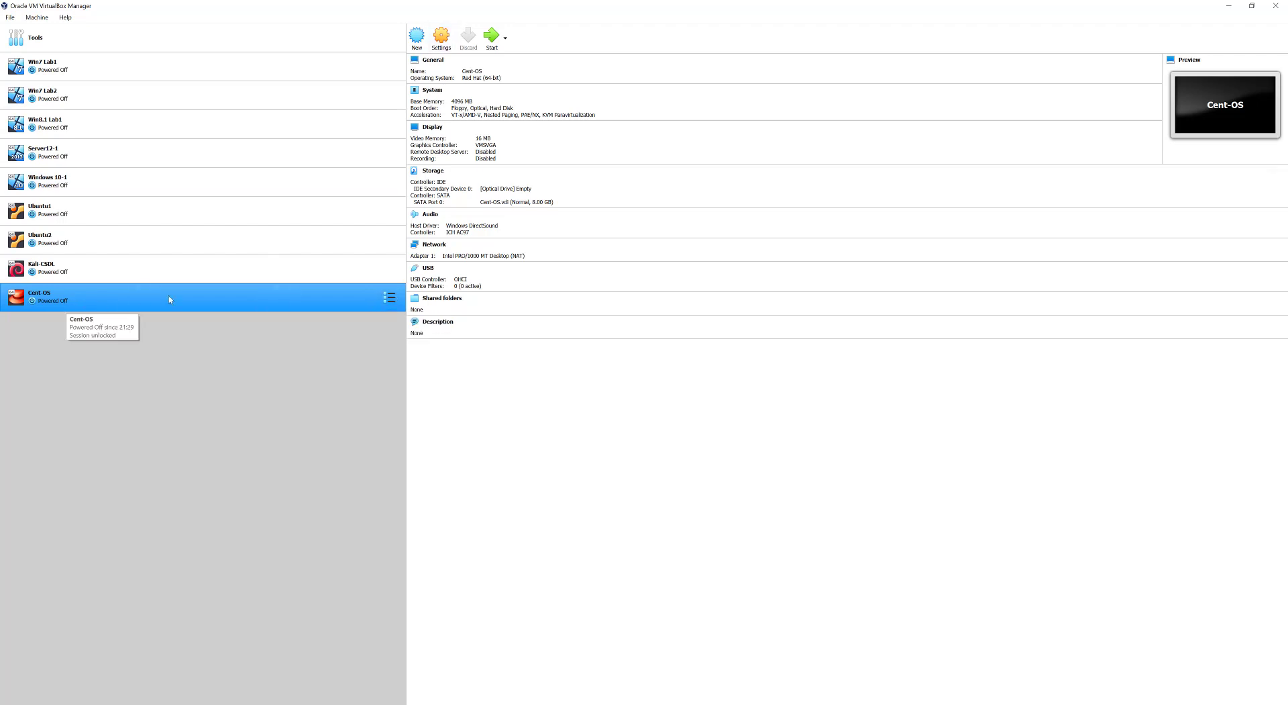
- Try to start the Cent-OS machine without choosing a start-up disk
{"action": "left_click", "coordinate": [493, 37]}
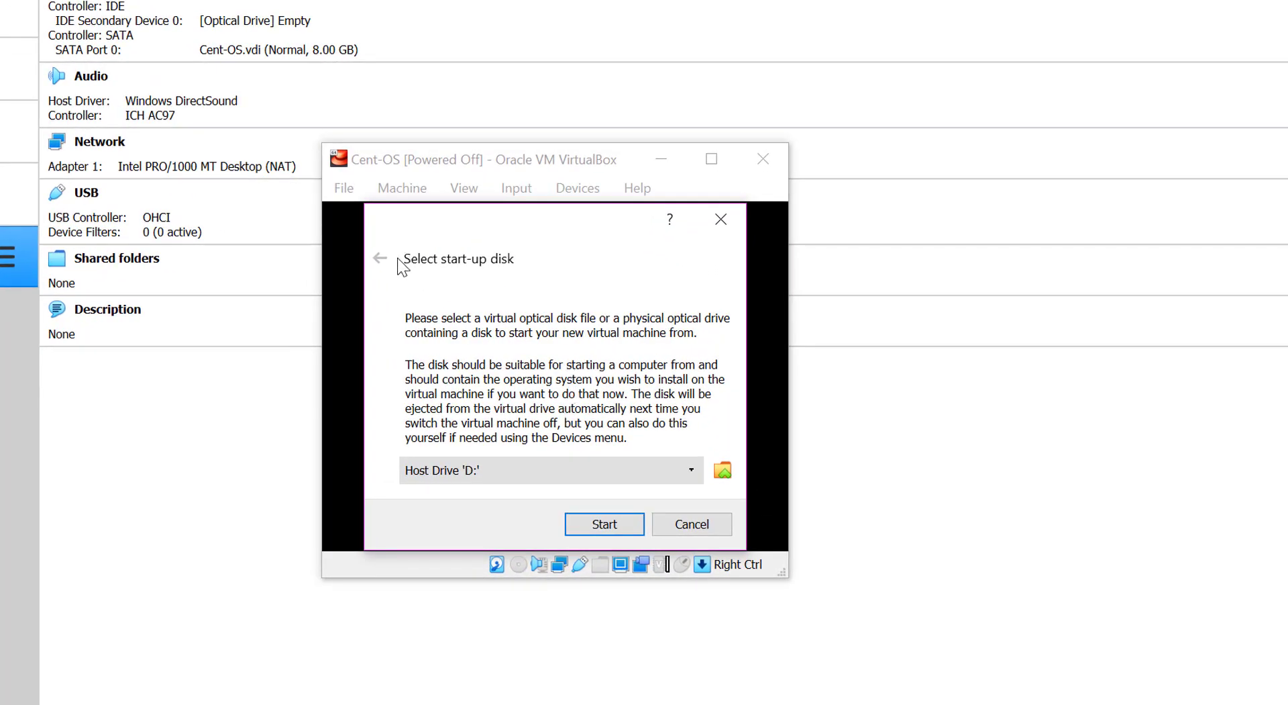
{"action": "left_click", "coordinate": [693, 473]}
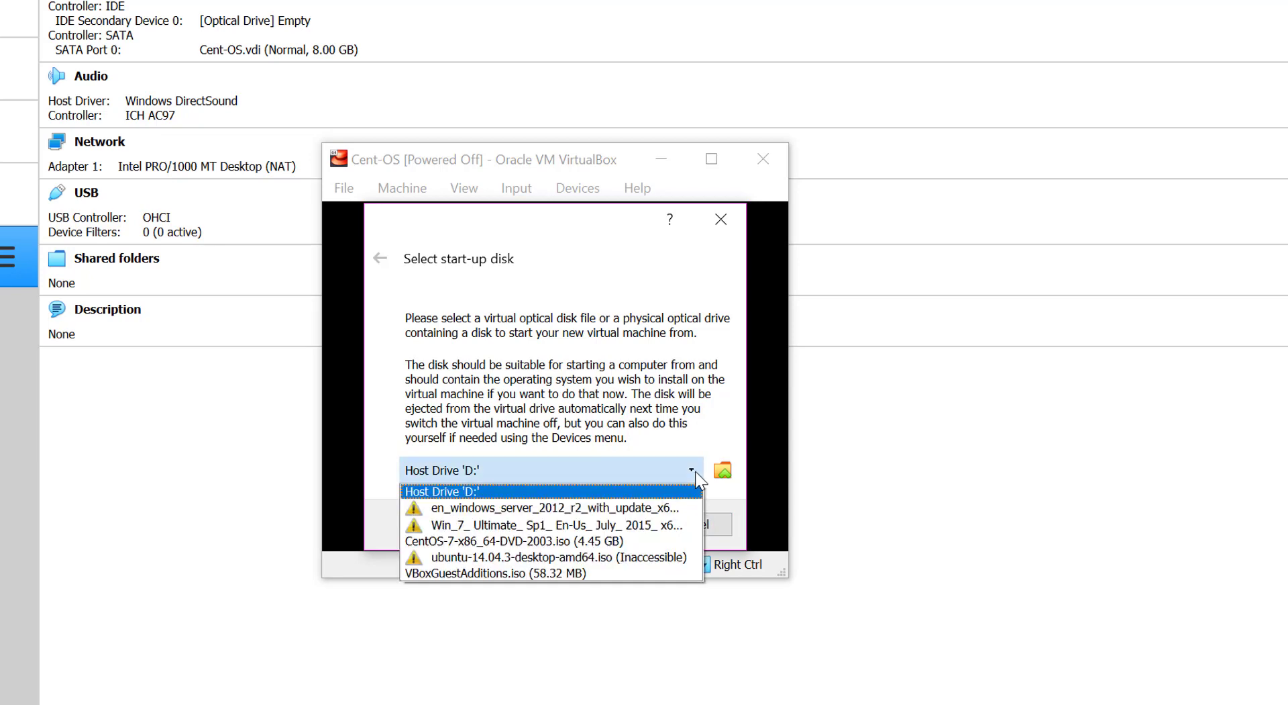
{"action": "left_click", "coordinate": [695, 468]}
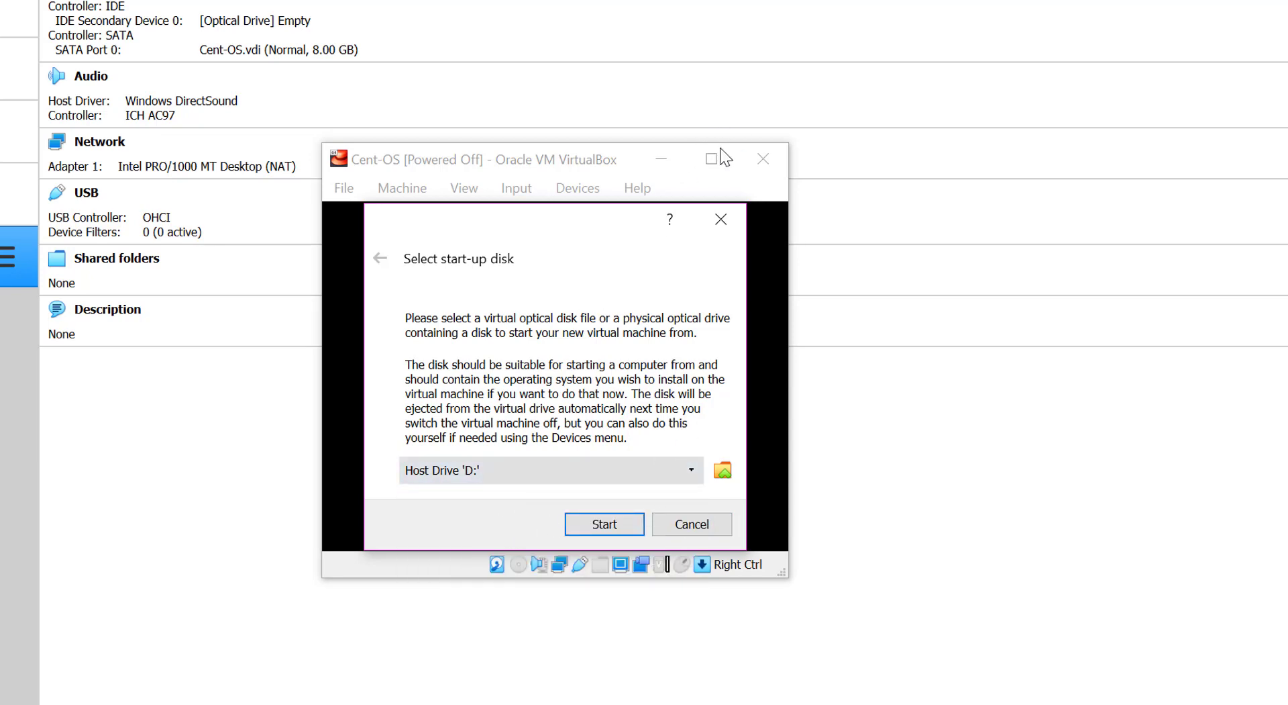
{"action": "left_click", "coordinate": [726, 220]}
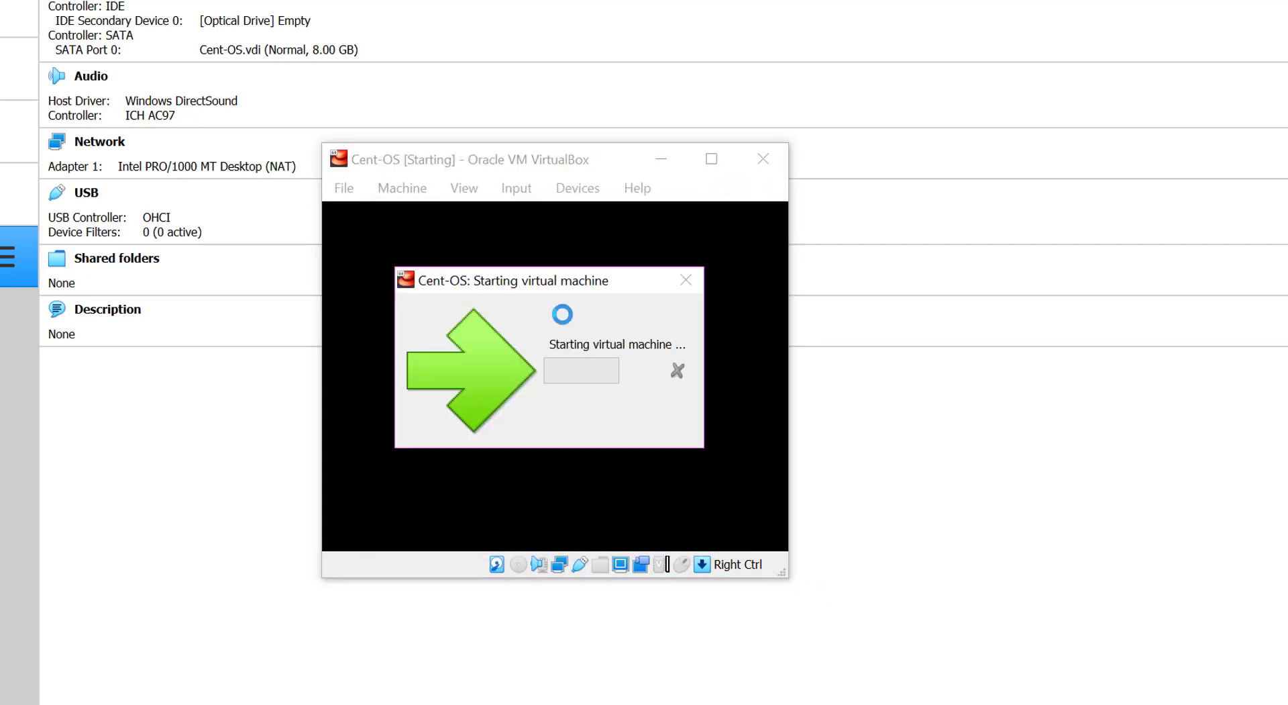
{"action": "left_click_drag", "start_coordinate": [780, 575], "coordinate": [1073, 701]}
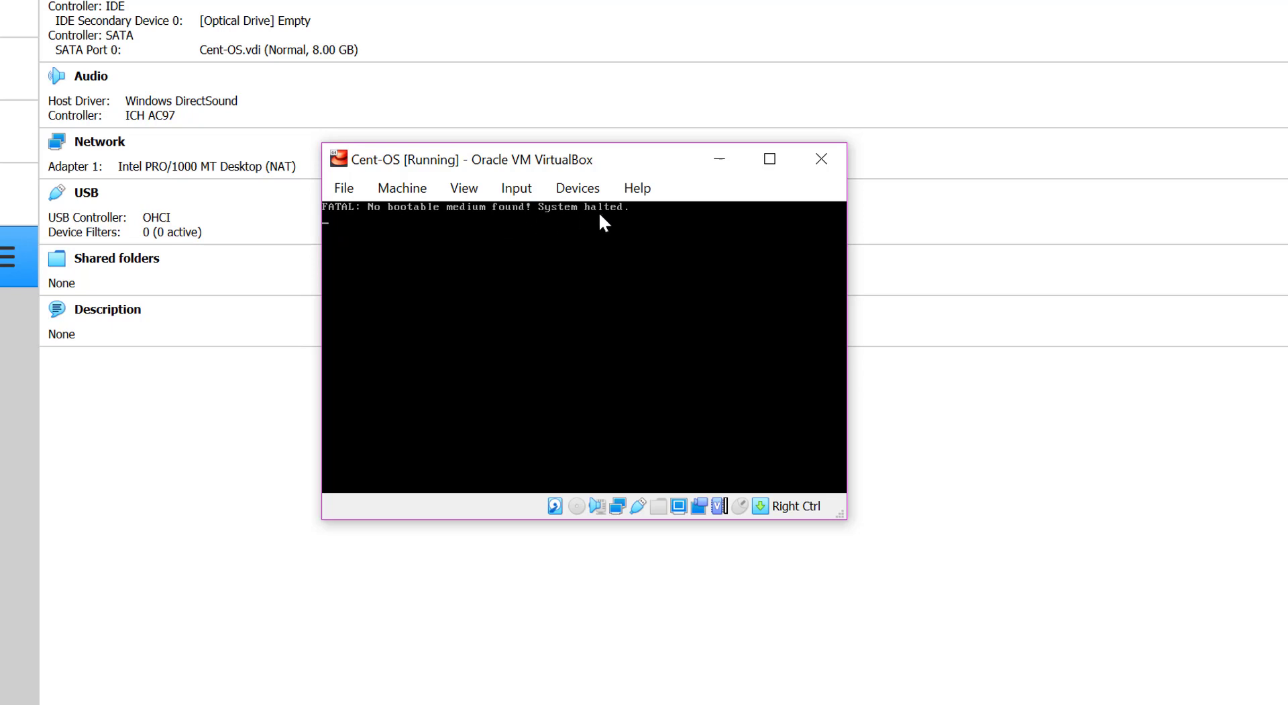
- Close the running Cent-OS machine by powering it off
{"action": "left_click", "coordinate": [835, 164]}
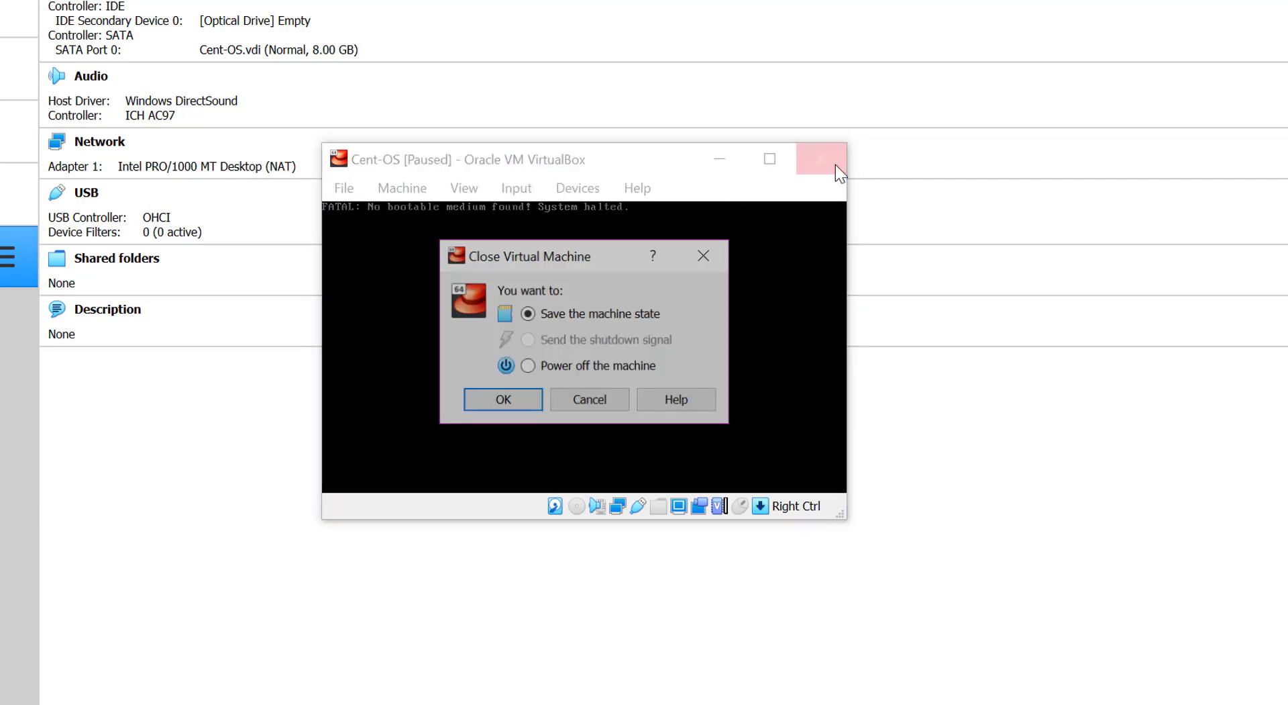
{"action": "left_click", "coordinate": [534, 369]}
{"action": "left_click", "coordinate": [497, 404]}
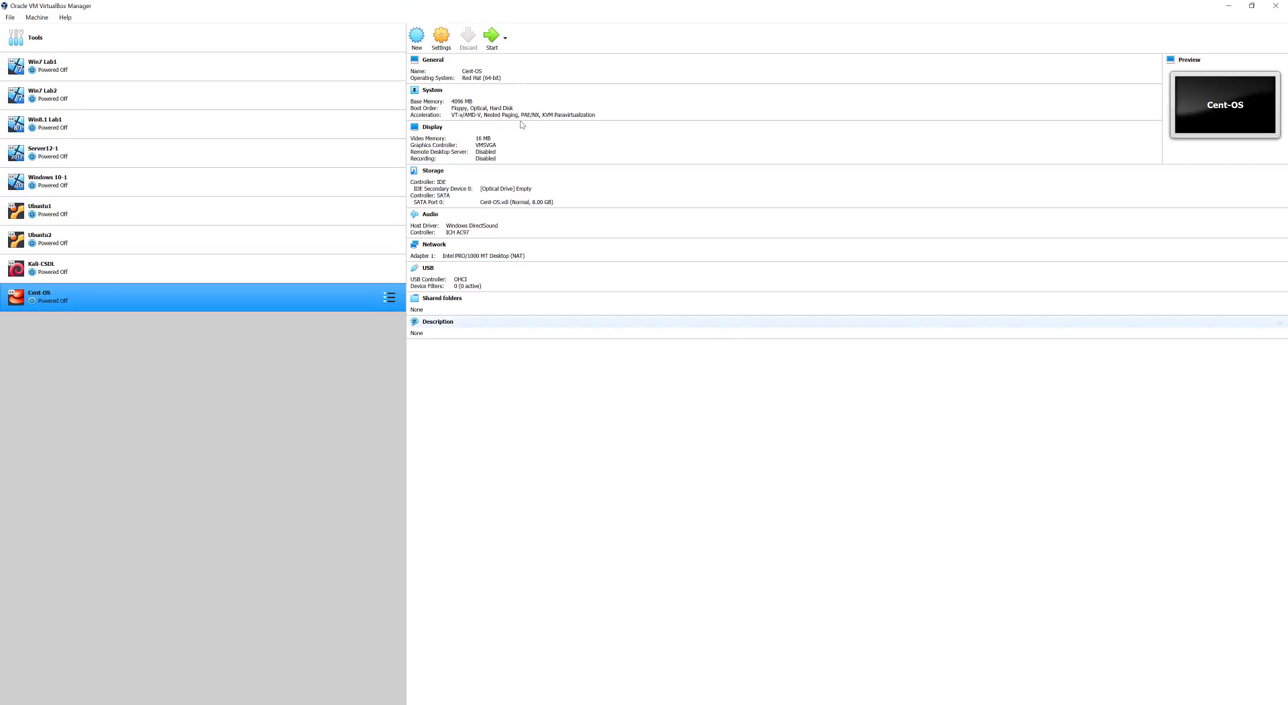
- Load CentOS-7-x86_64-DVD-2003.iso into the empty IDE optical drive in the Cent-OS storage settings
{"action": "left_click", "coordinate": [445, 49]}
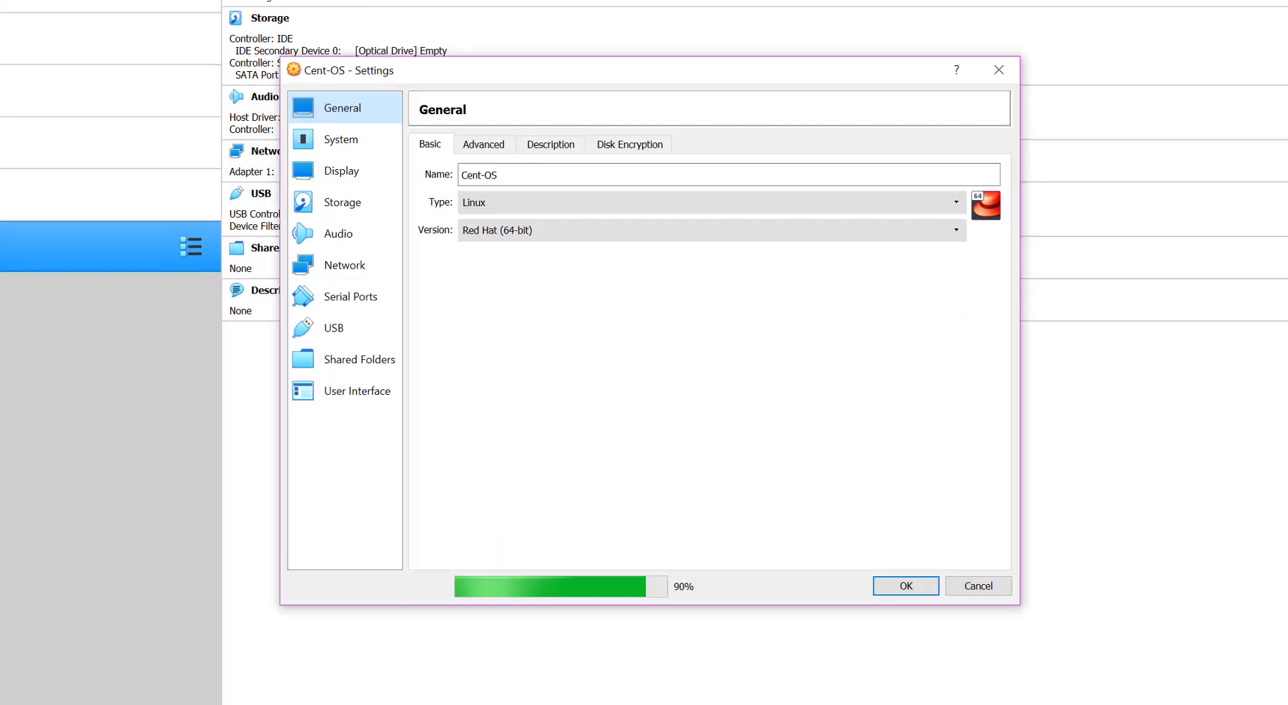
{"action": "left_click", "coordinate": [304, 196]}
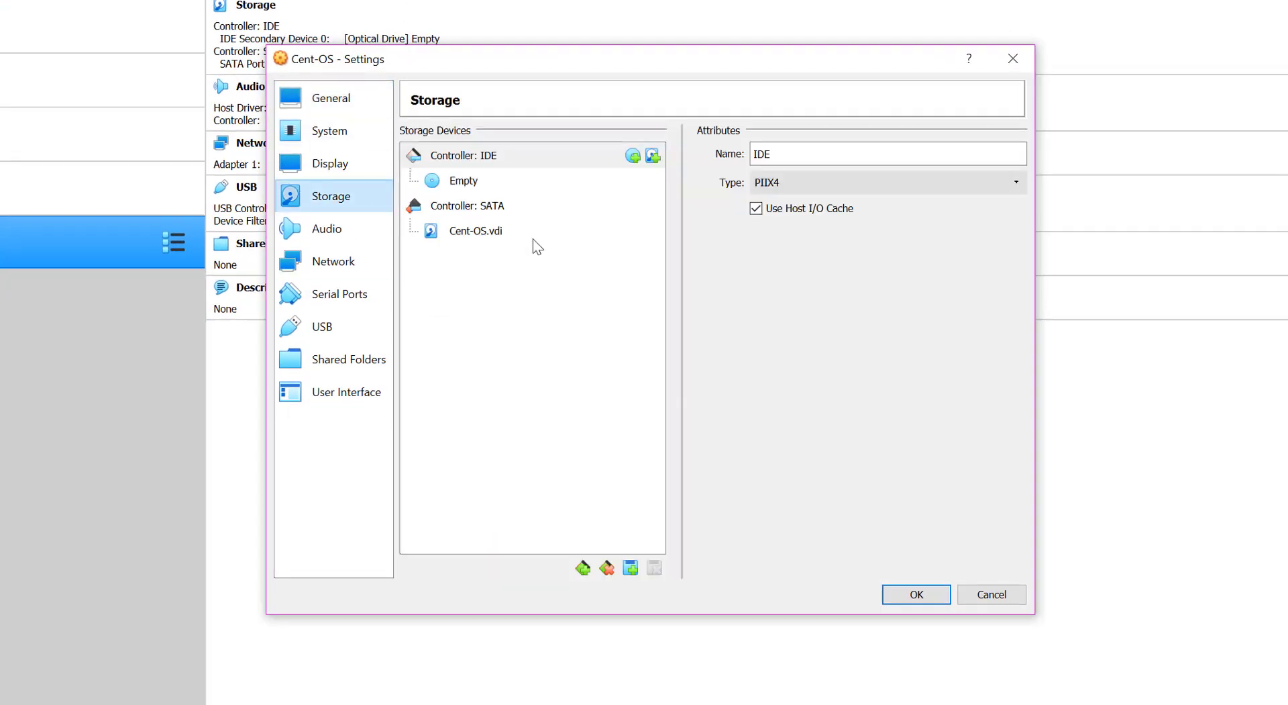
{"action": "left_click", "coordinate": [502, 183]}
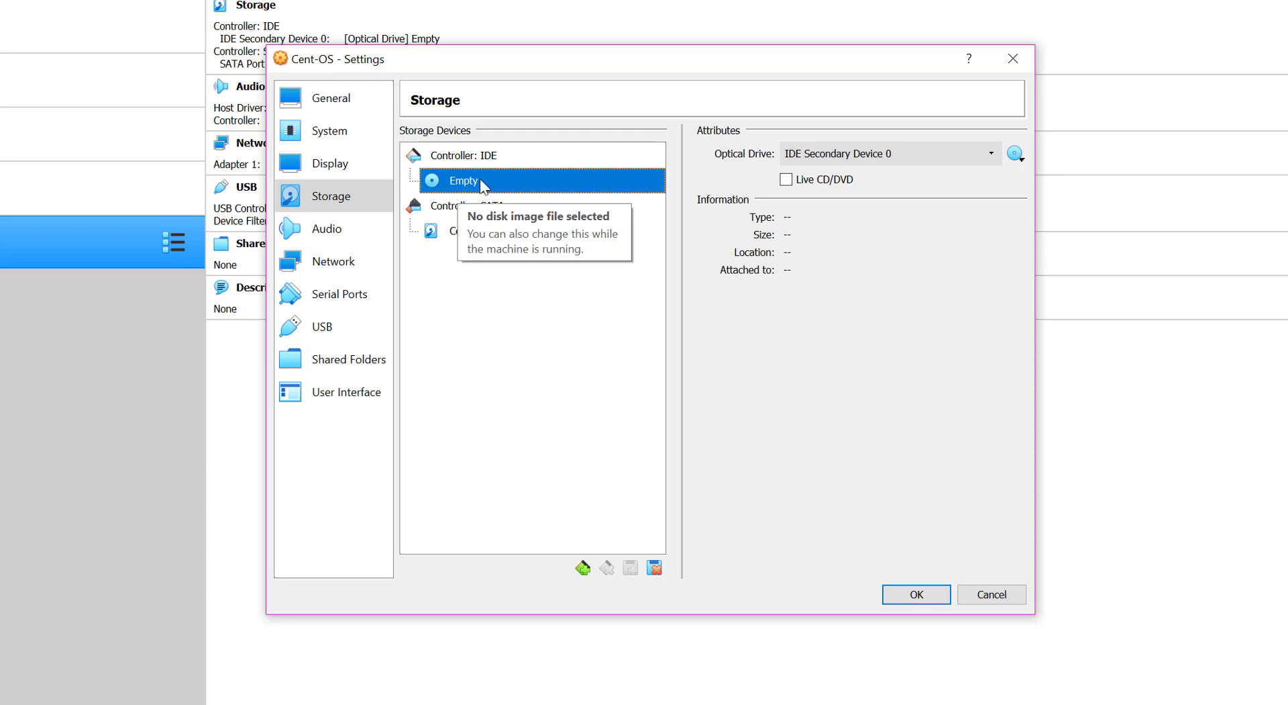
{"action": "left_click", "coordinate": [1014, 155]}
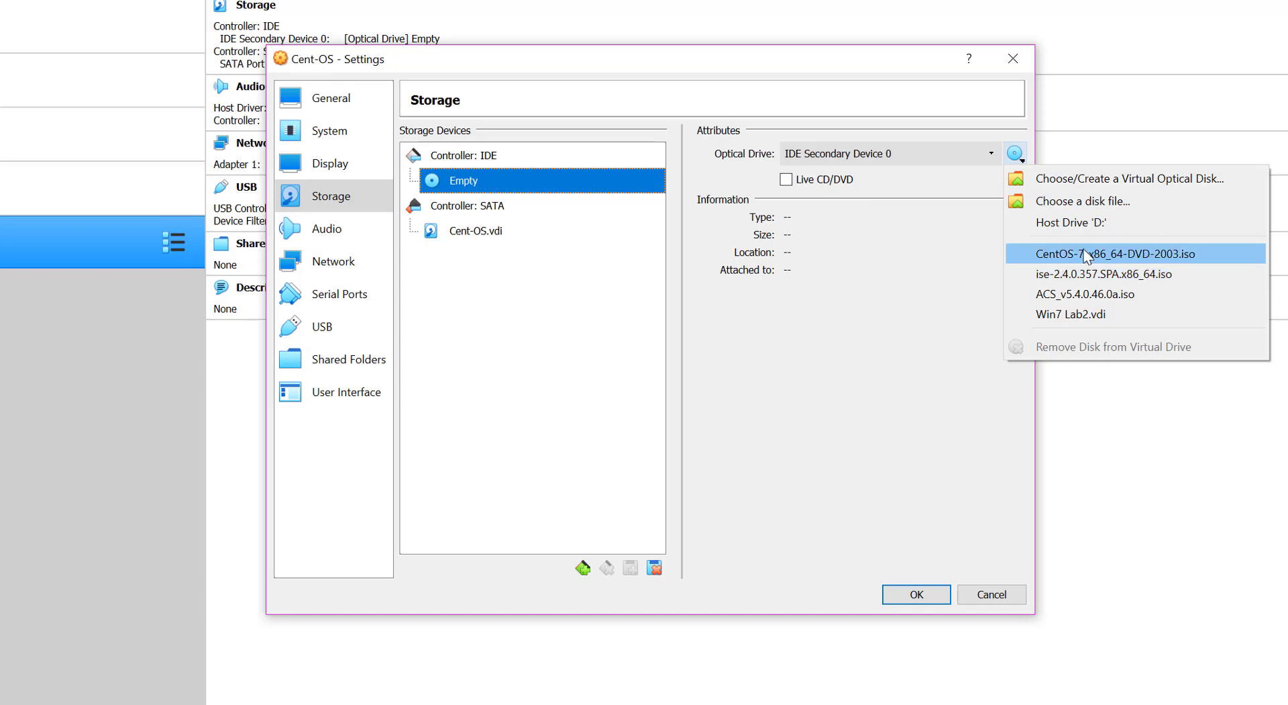
{"action": "left_click", "coordinate": [1184, 262]}
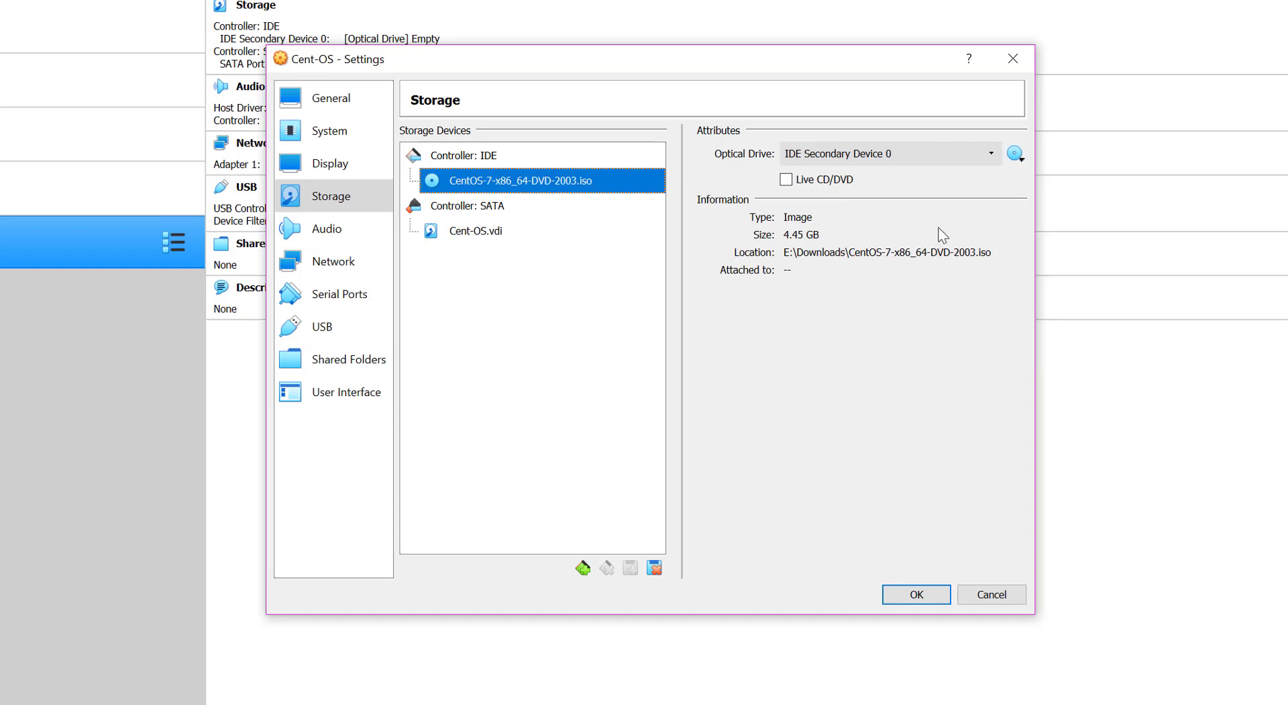
{"action": "left_click", "coordinate": [792, 219]}
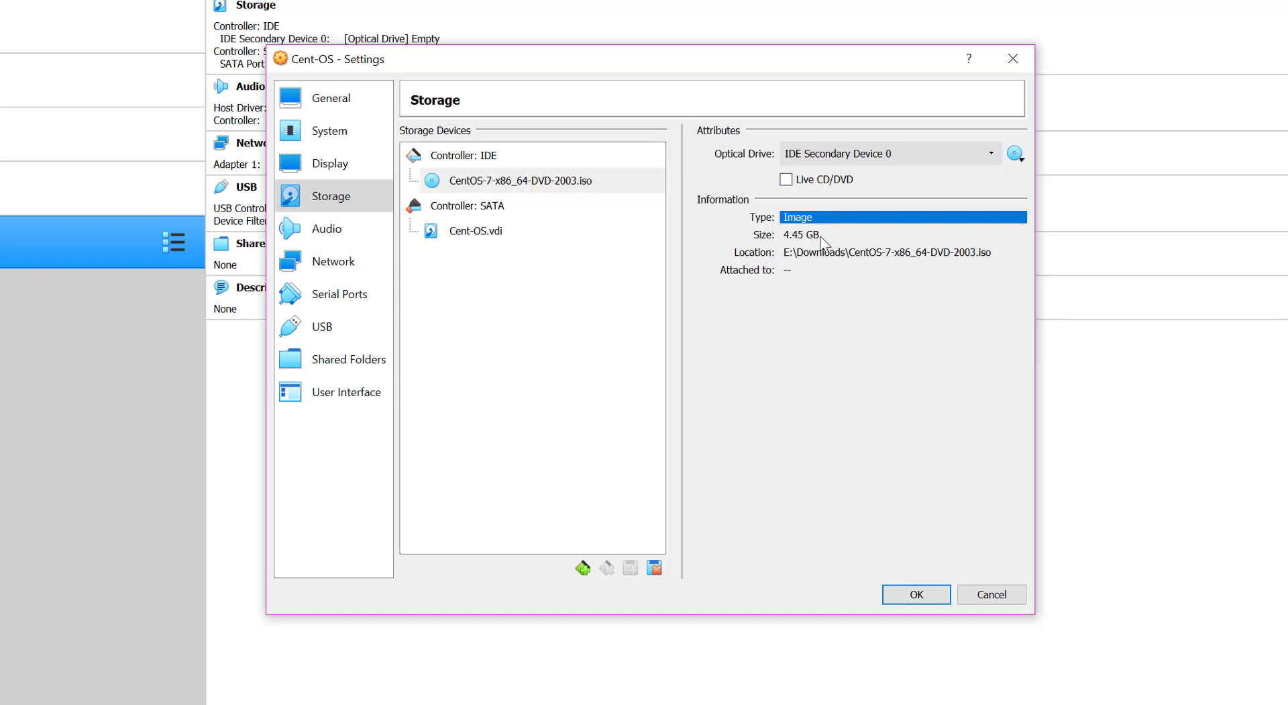
{"action": "left_click", "coordinate": [805, 254]}
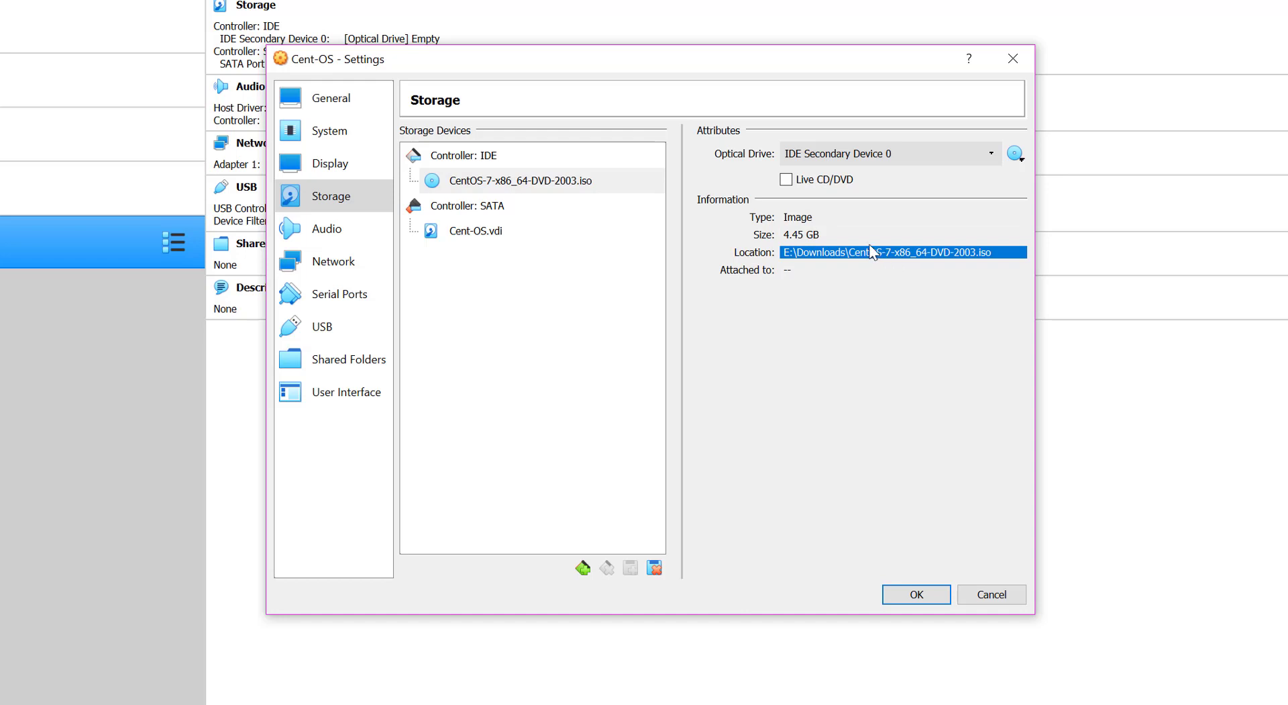
{"action": "left_click", "coordinate": [481, 181]}
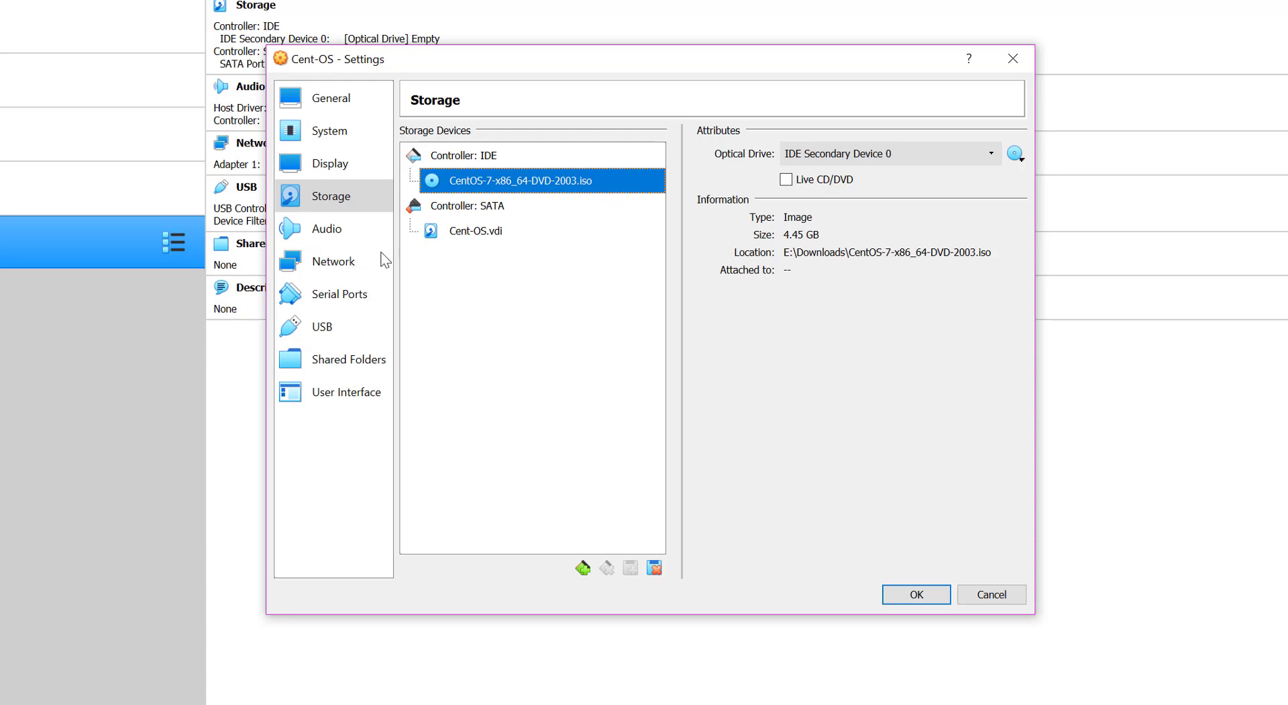
- Examine the machine's general settings, including the advanced, description and disk encryption options
{"action": "left_click", "coordinate": [329, 100]}
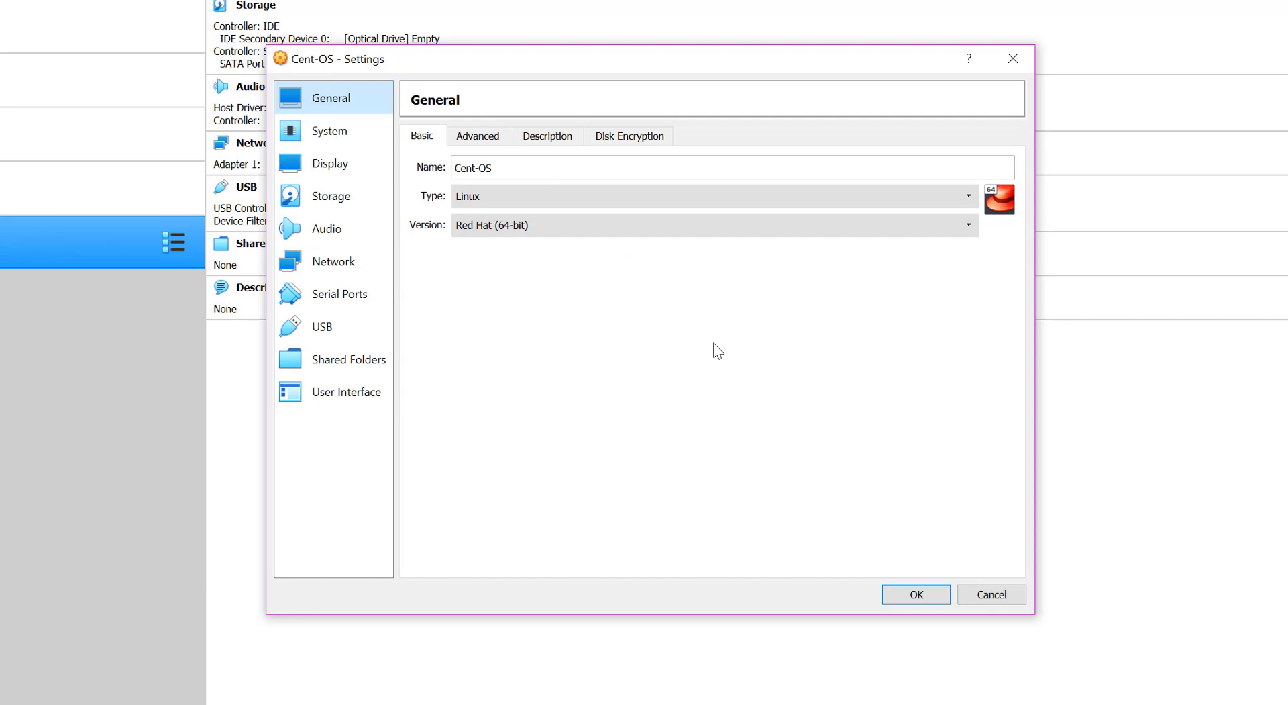
{"action": "left_click", "coordinate": [474, 139]}
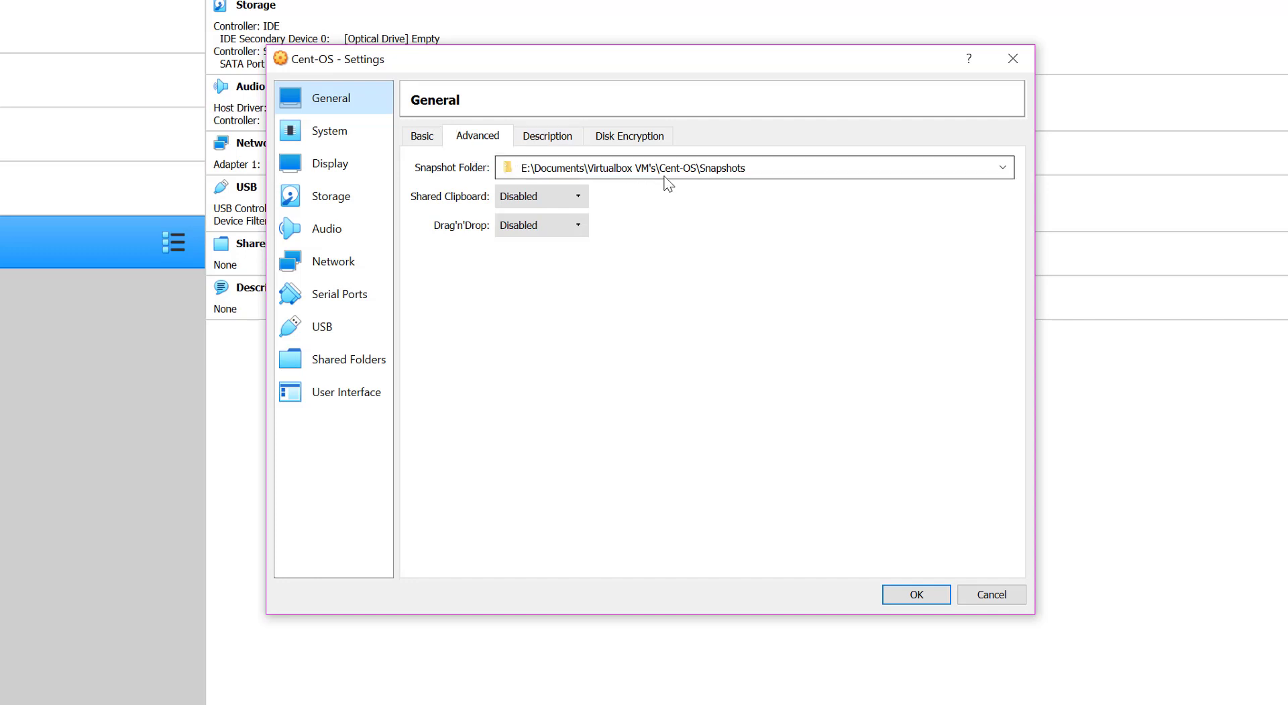
{"action": "left_click", "coordinate": [561, 134]}
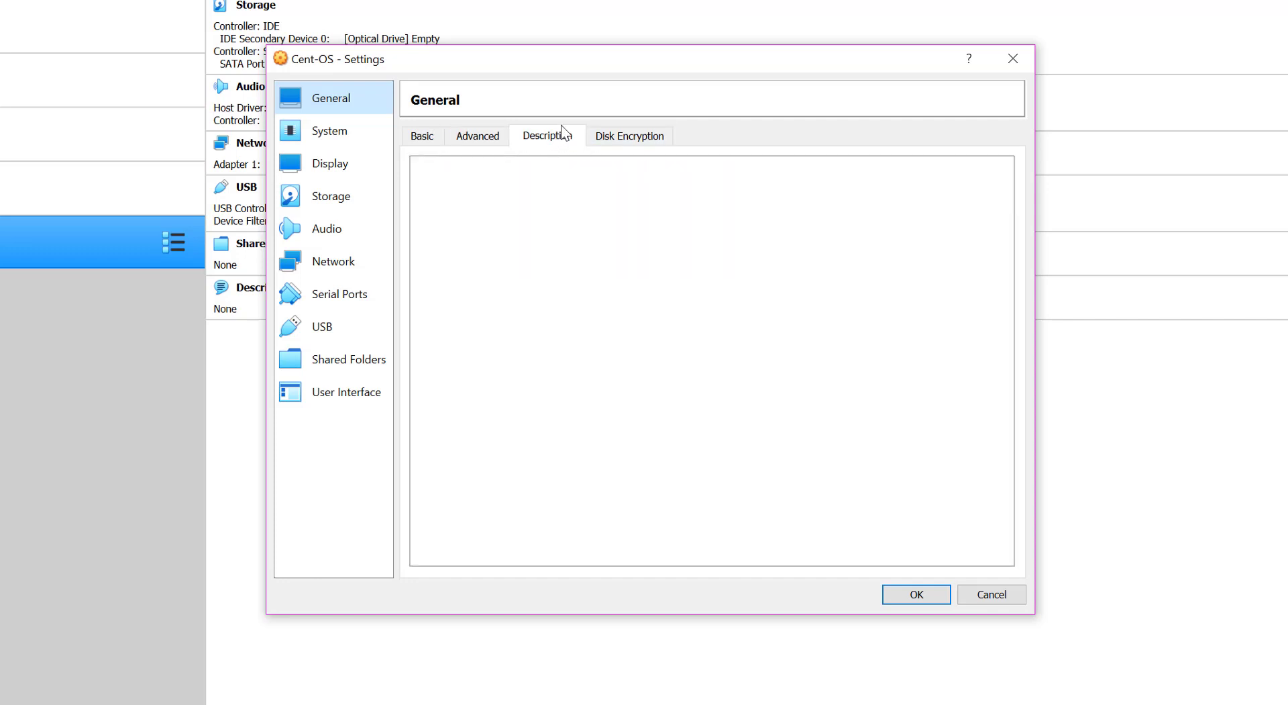
{"action": "left_click", "coordinate": [662, 136]}
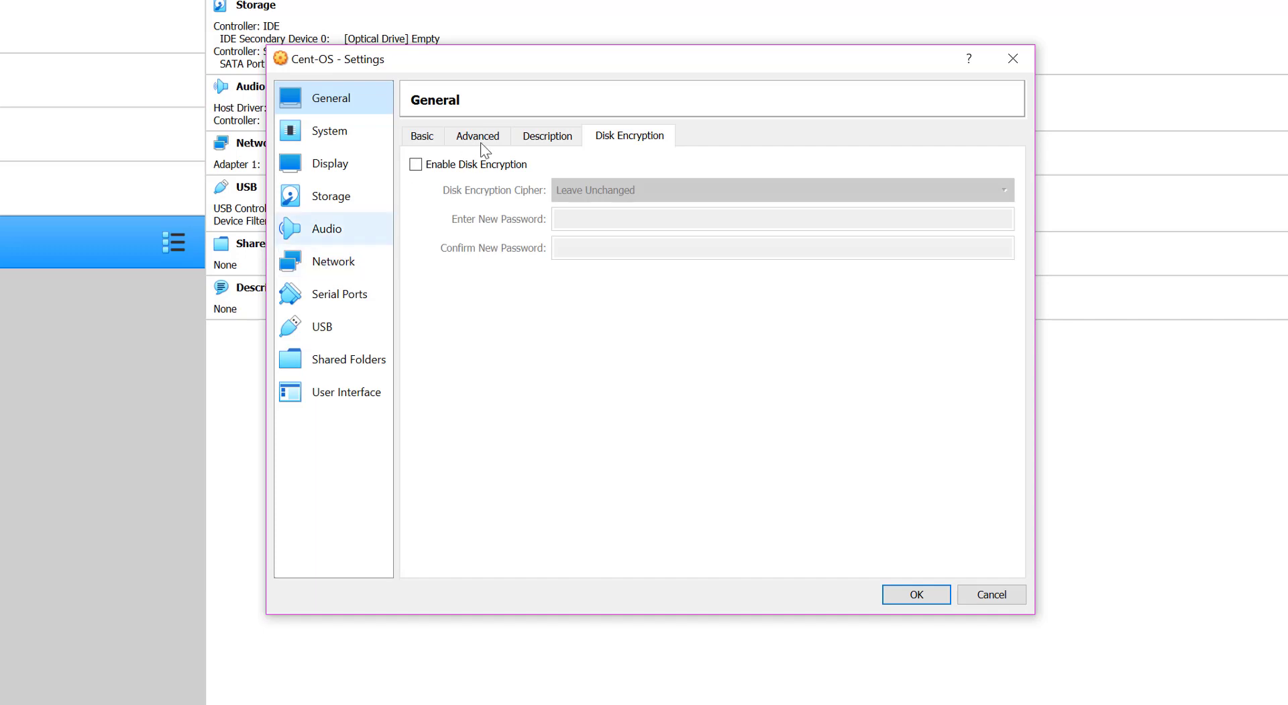
{"action": "left_click", "coordinate": [537, 137]}
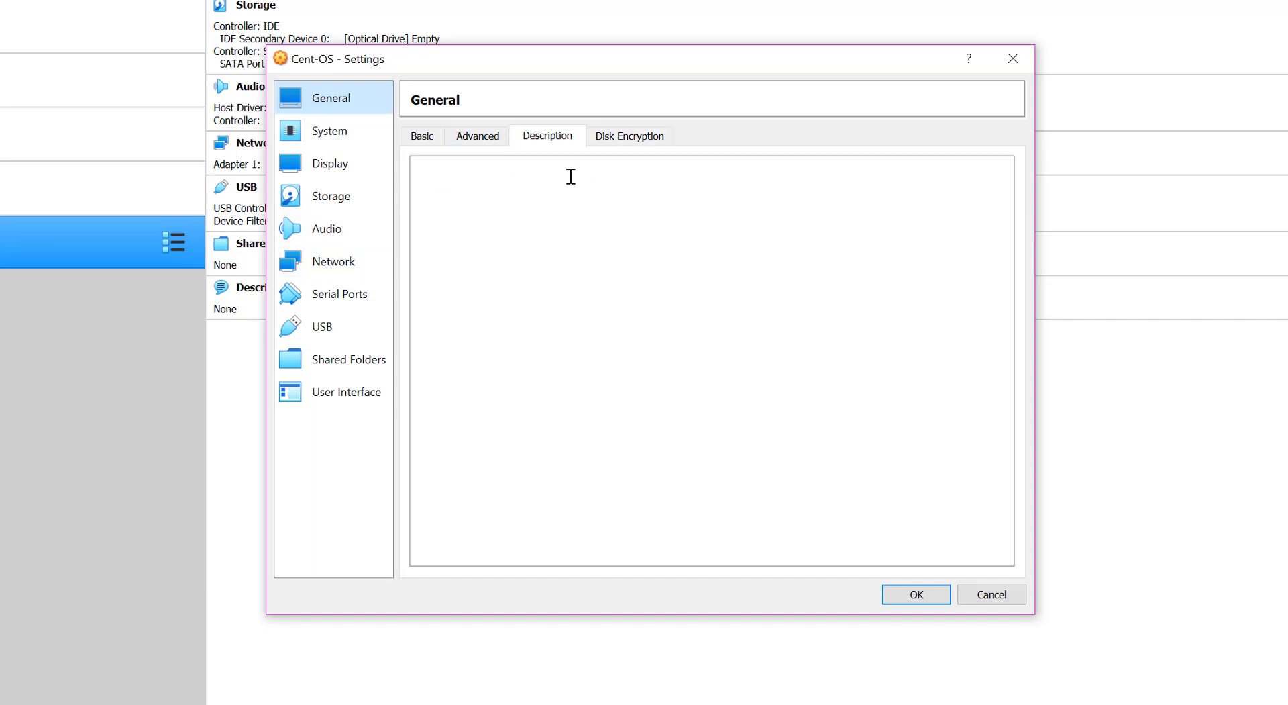
{"action": "left_click", "coordinate": [631, 175]}
{"action": "left_click", "coordinate": [618, 141]}
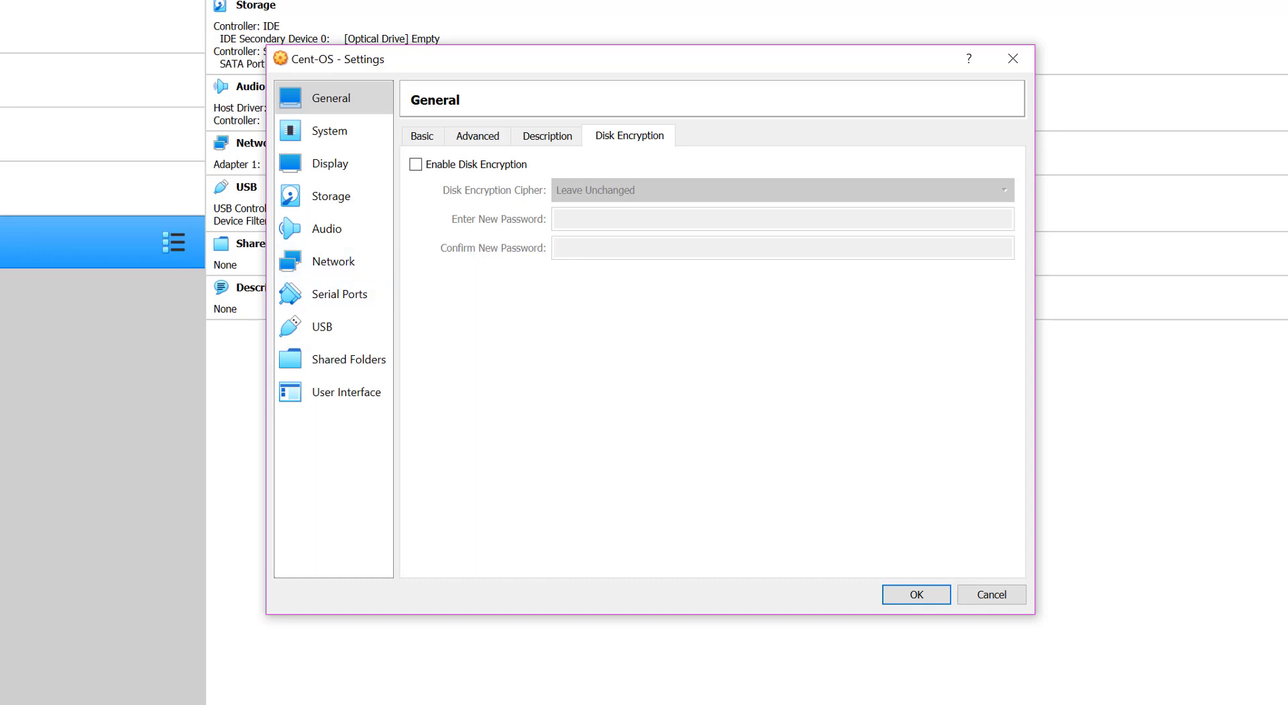
- Exclude Floppy from the boot order in the Cent-OS machine's system settings
{"action": "left_click", "coordinate": [368, 141]}
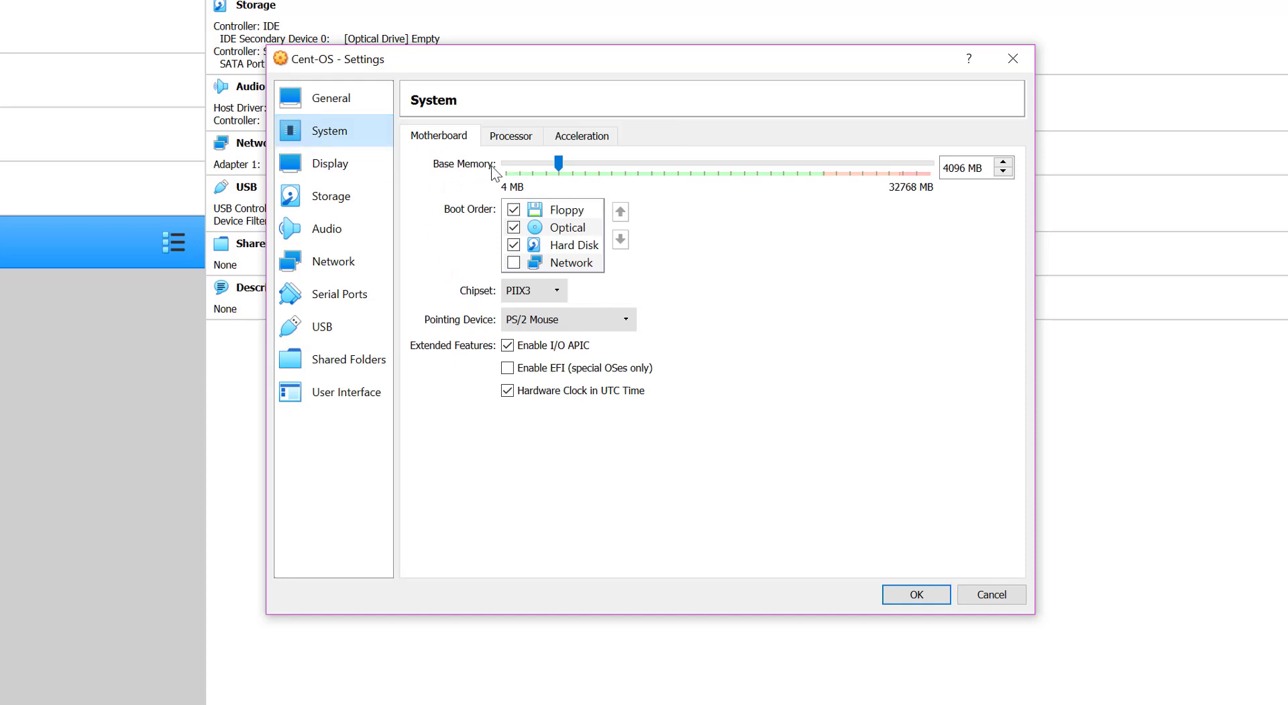
{"action": "mouse_move", "coordinate": [752, 191]}
{"action": "left_click", "coordinate": [954, 173]}
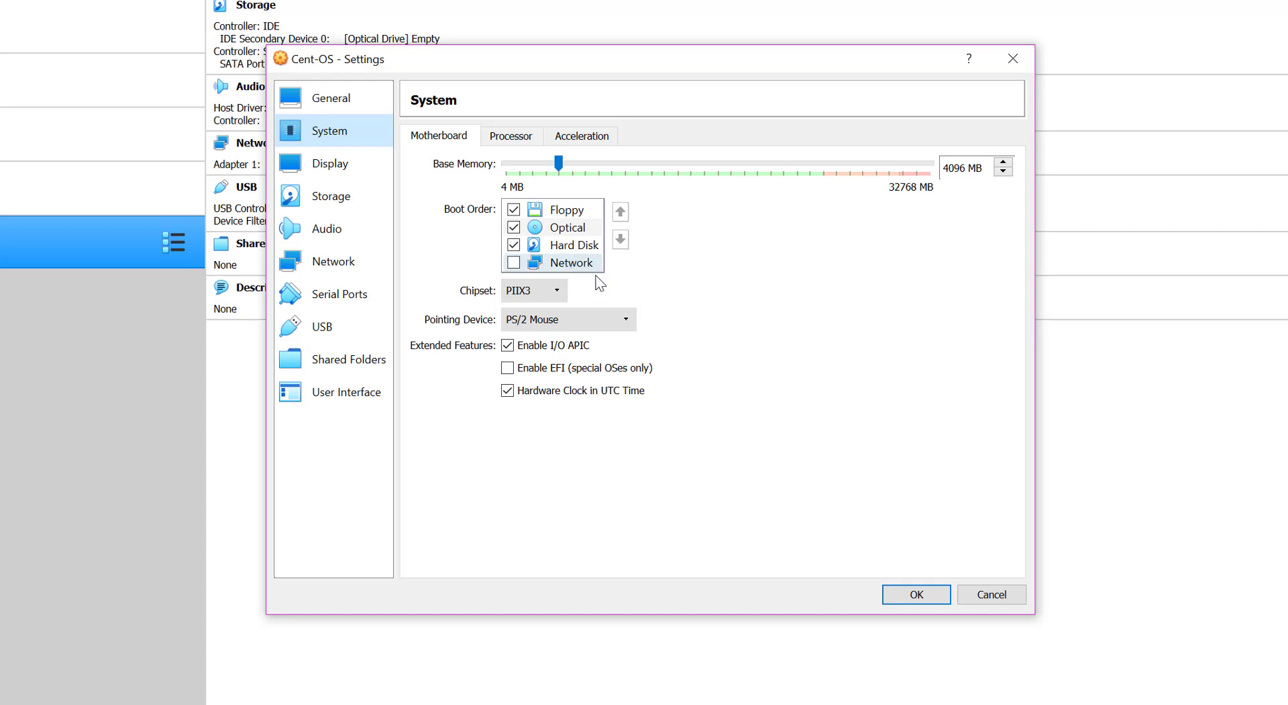
{"action": "left_click", "coordinate": [514, 211]}
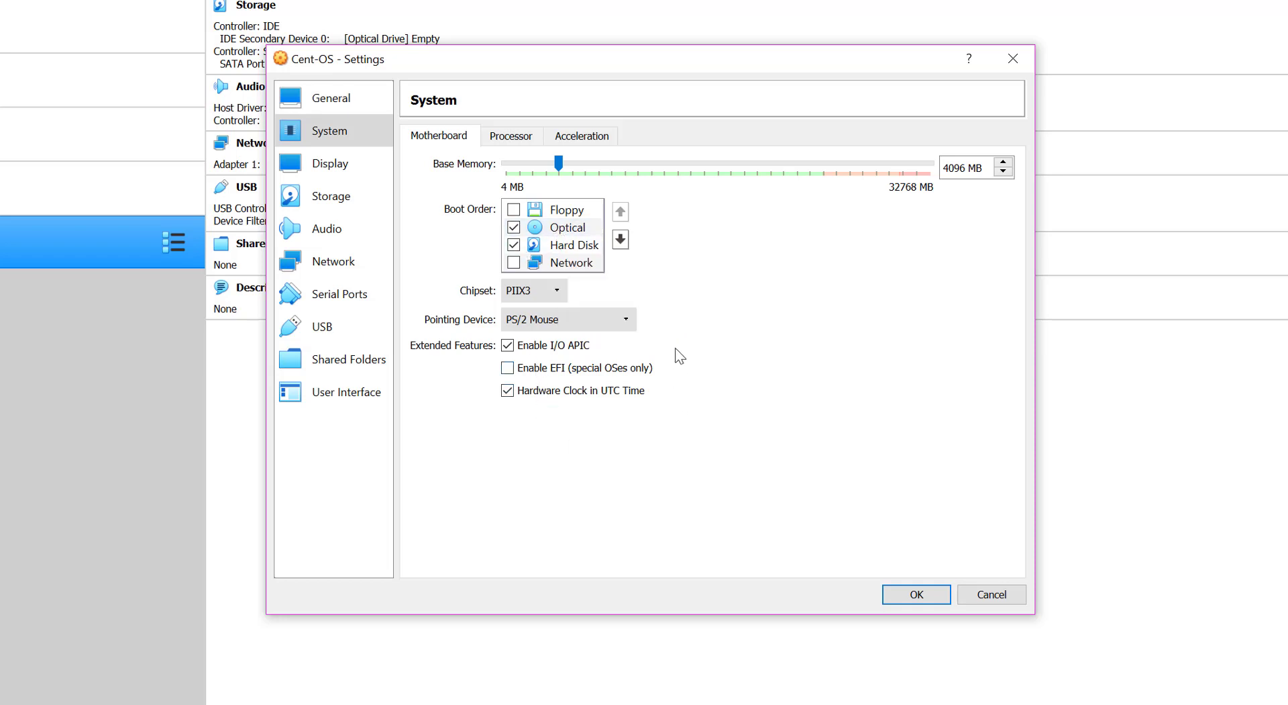
- Examine the Cent-OS machine's processor, acceleration, display, storage and audio settings
{"action": "left_click", "coordinate": [512, 142]}
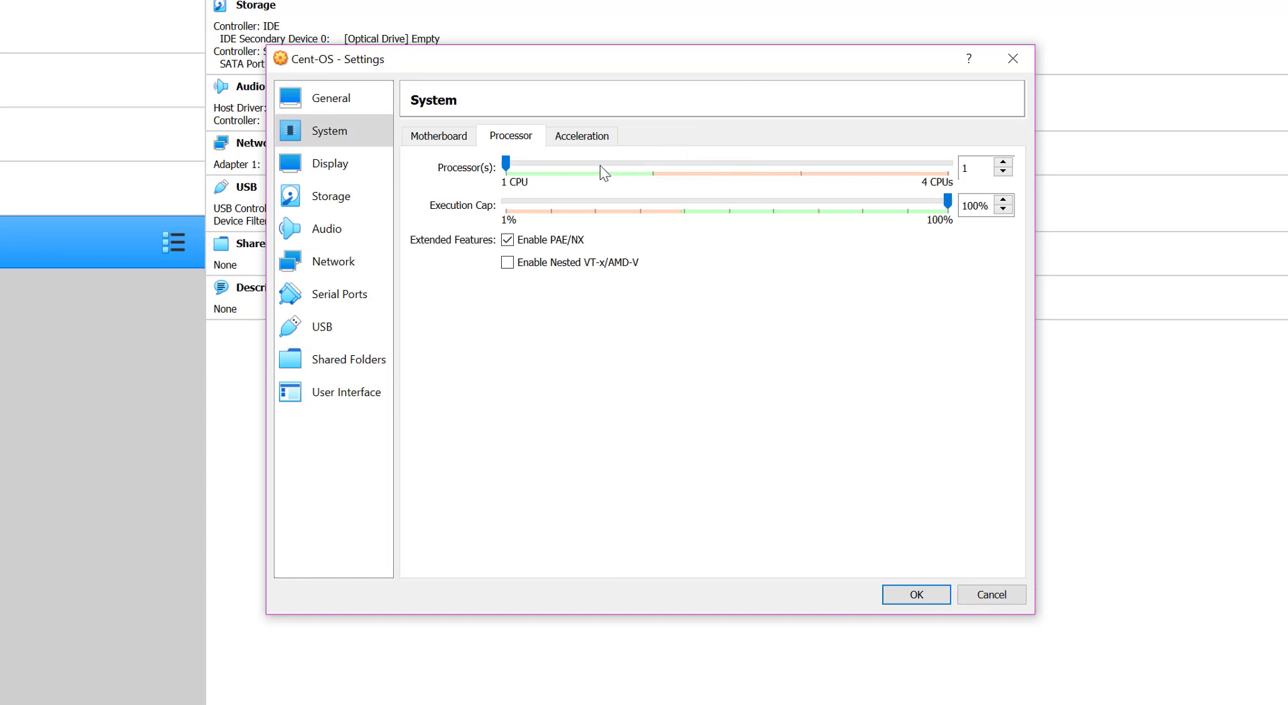
{"action": "left_click", "coordinate": [597, 144]}
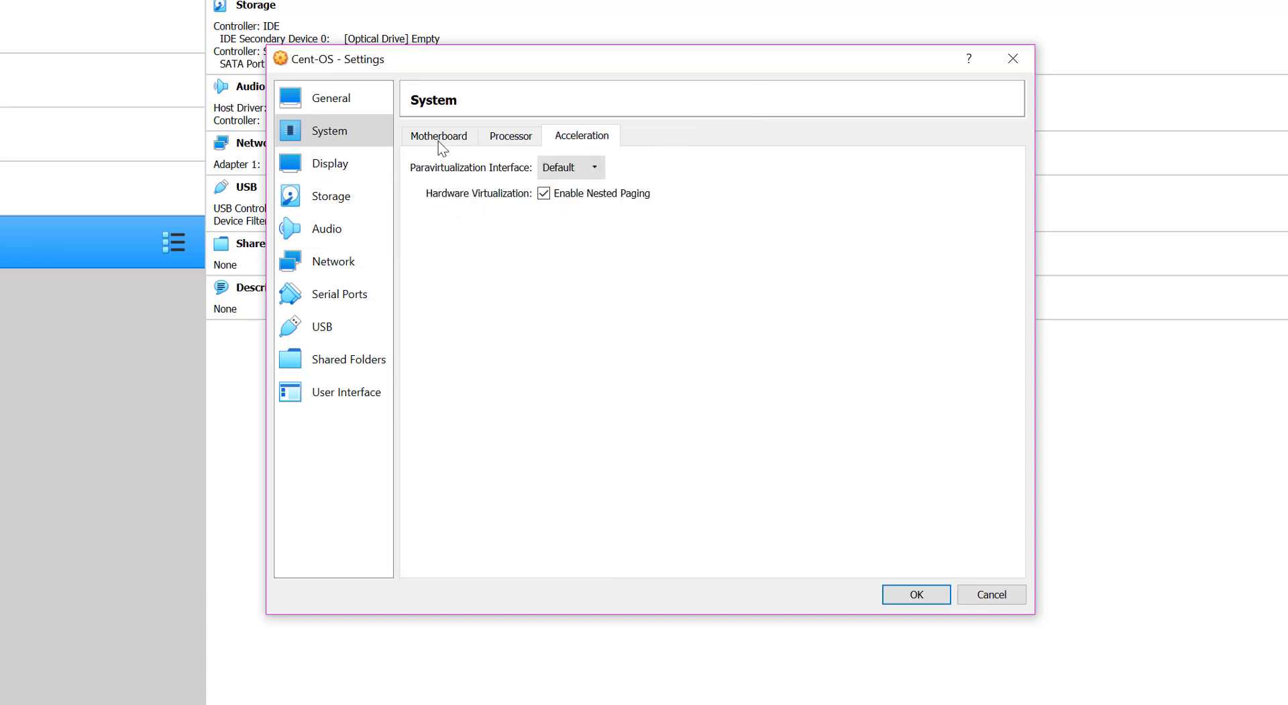
{"action": "left_click", "coordinate": [361, 164]}
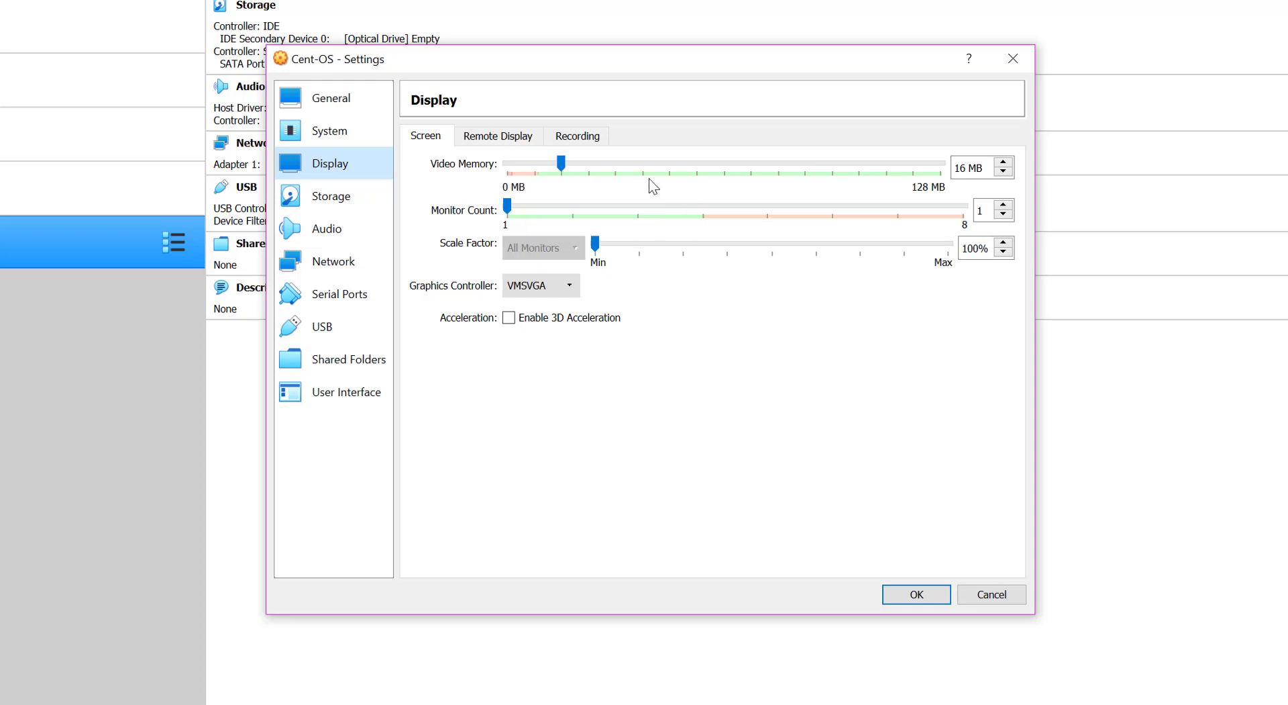
{"action": "left_click", "coordinate": [506, 139]}
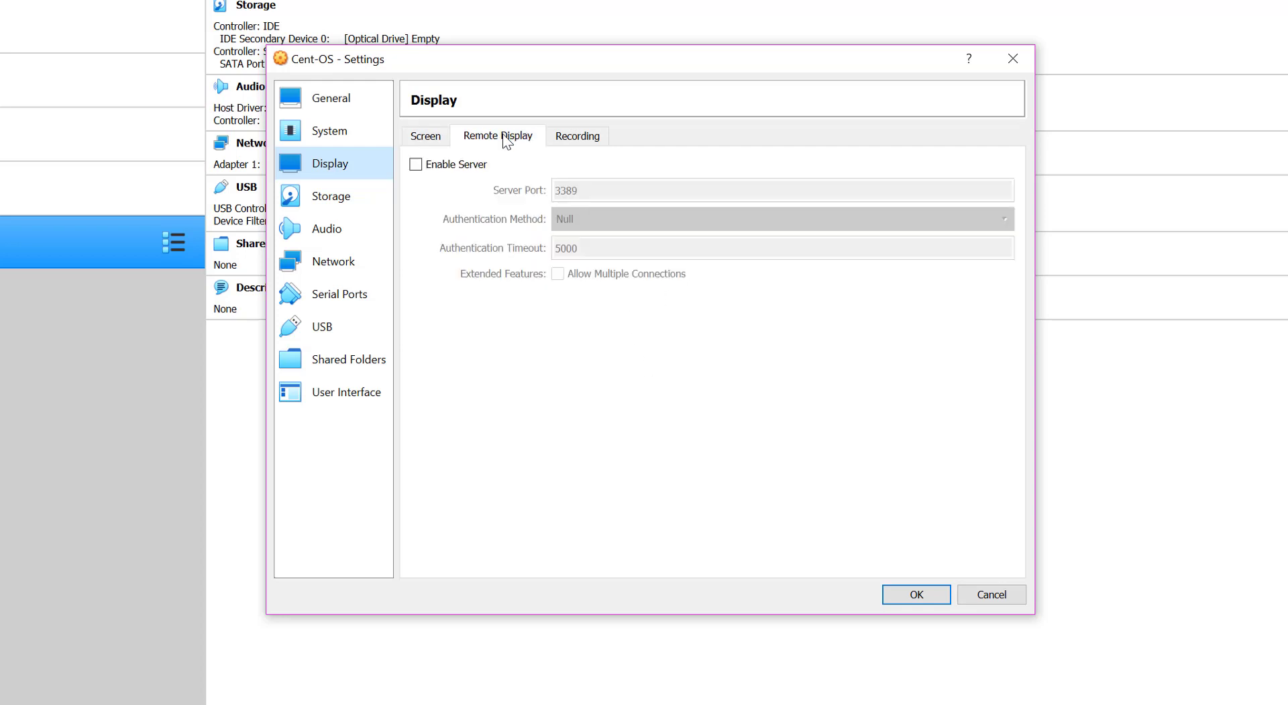
{"action": "left_click", "coordinate": [554, 144]}
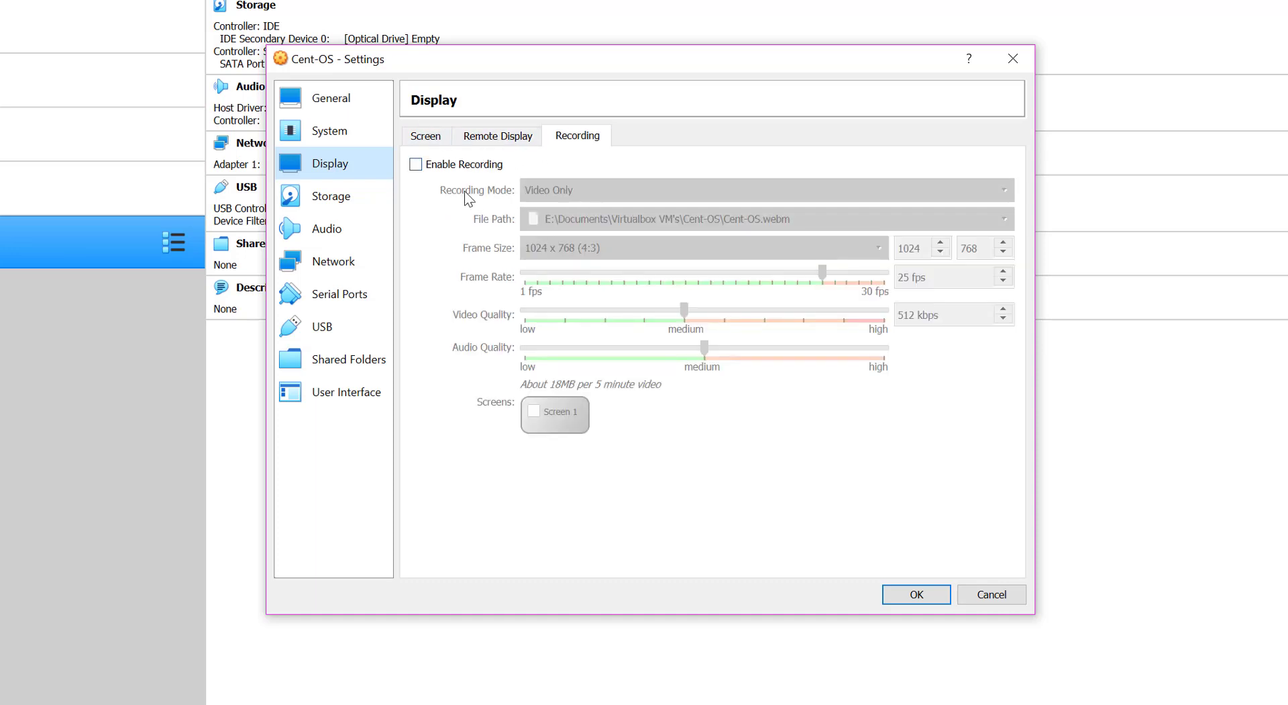
{"action": "left_click", "coordinate": [444, 138]}
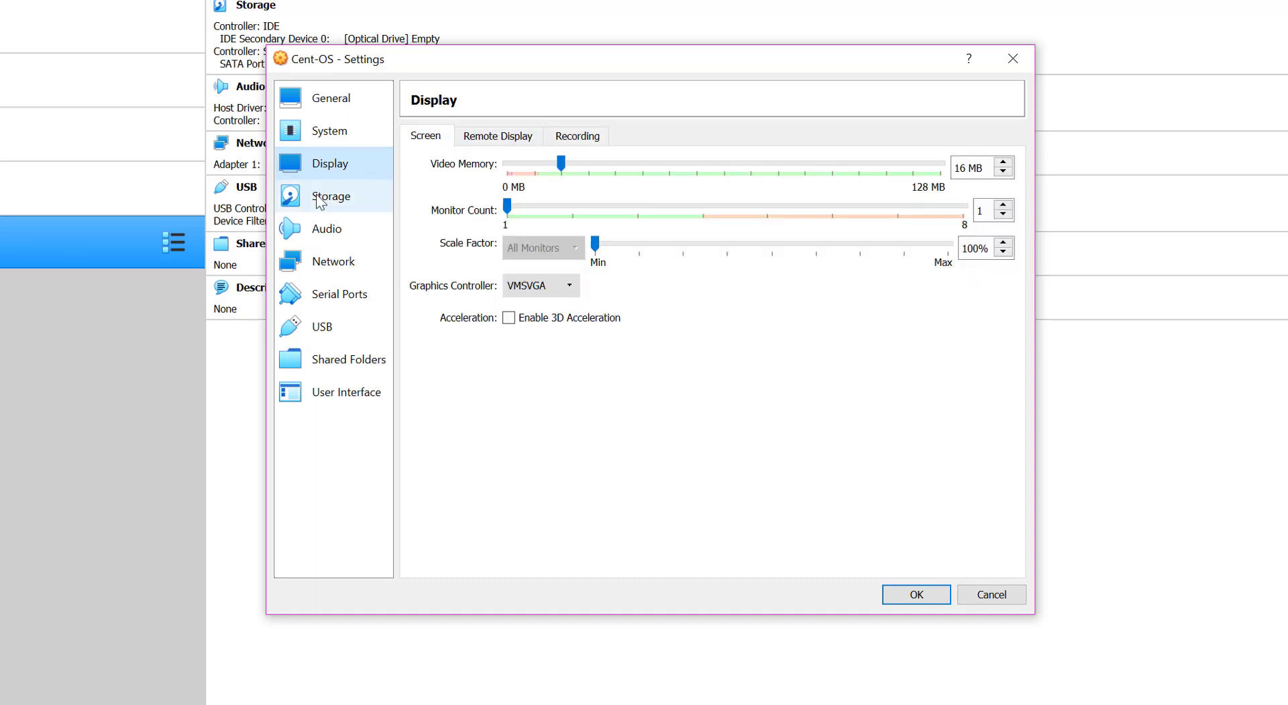
{"action": "left_click", "coordinate": [332, 196]}
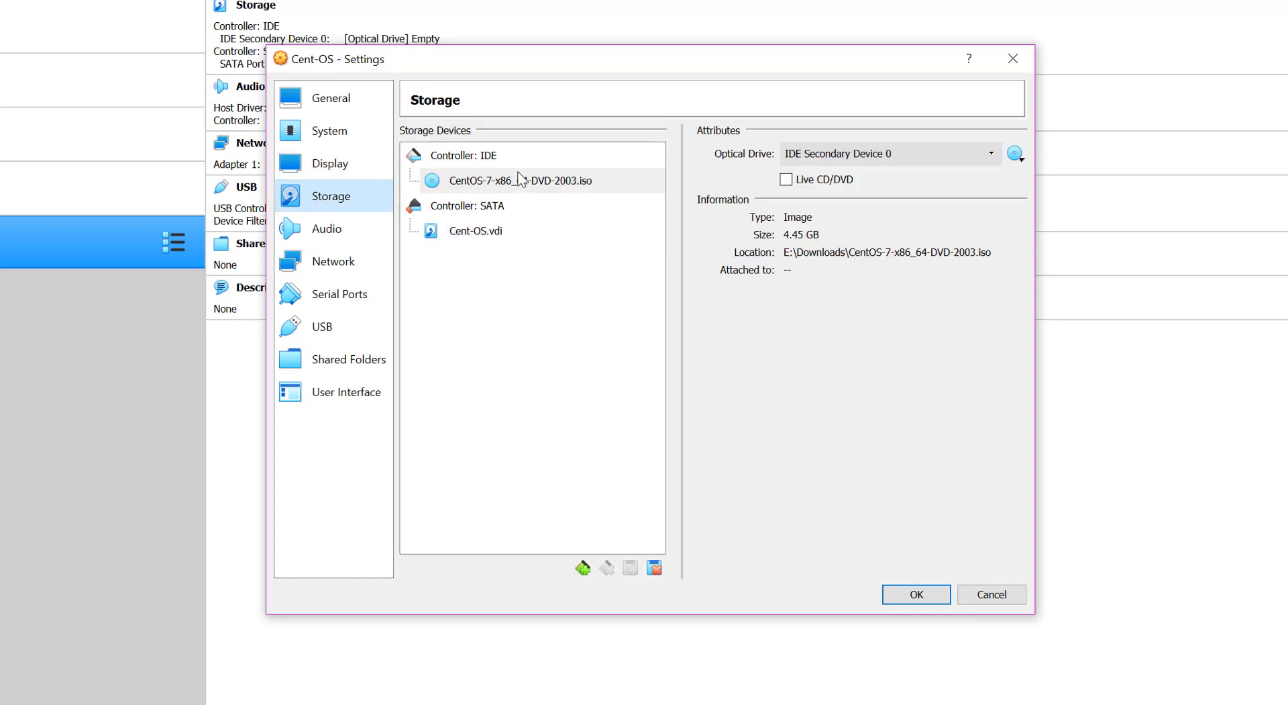
{"action": "left_click", "coordinate": [343, 236]}
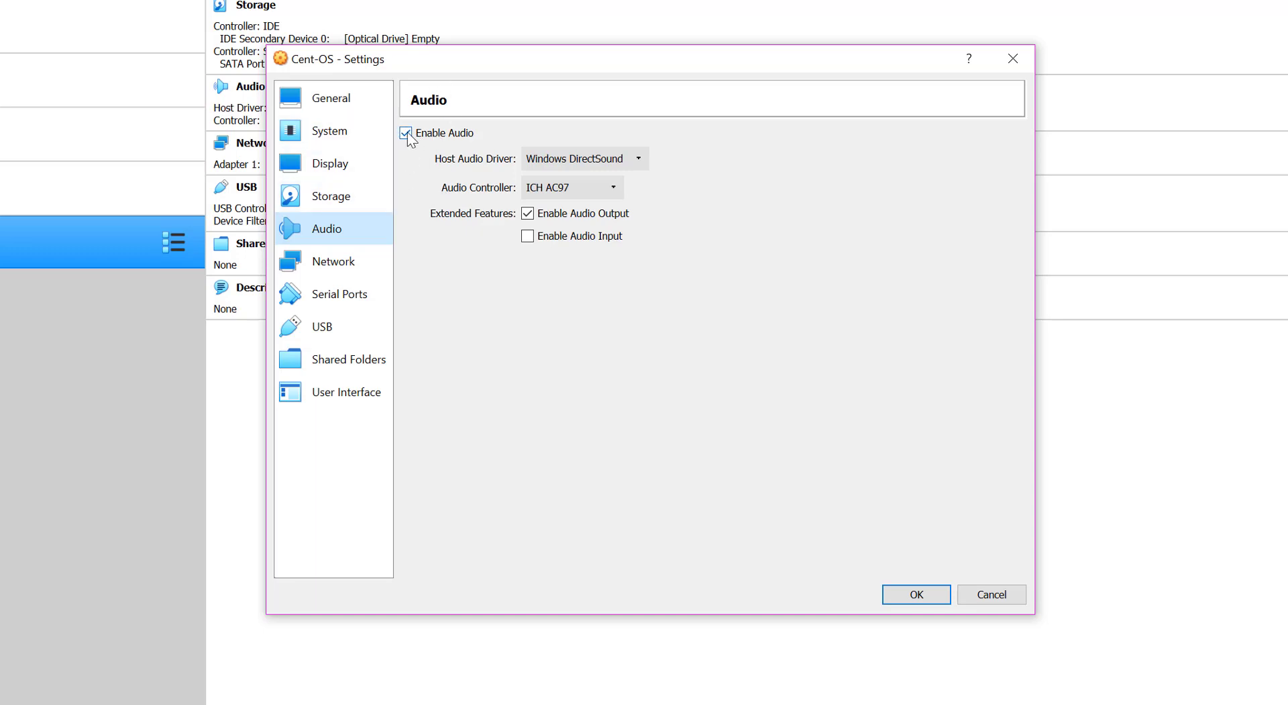
- Review the machine's four network adapters and attach Adapter 1 to NAT
{"action": "left_click", "coordinate": [363, 275]}
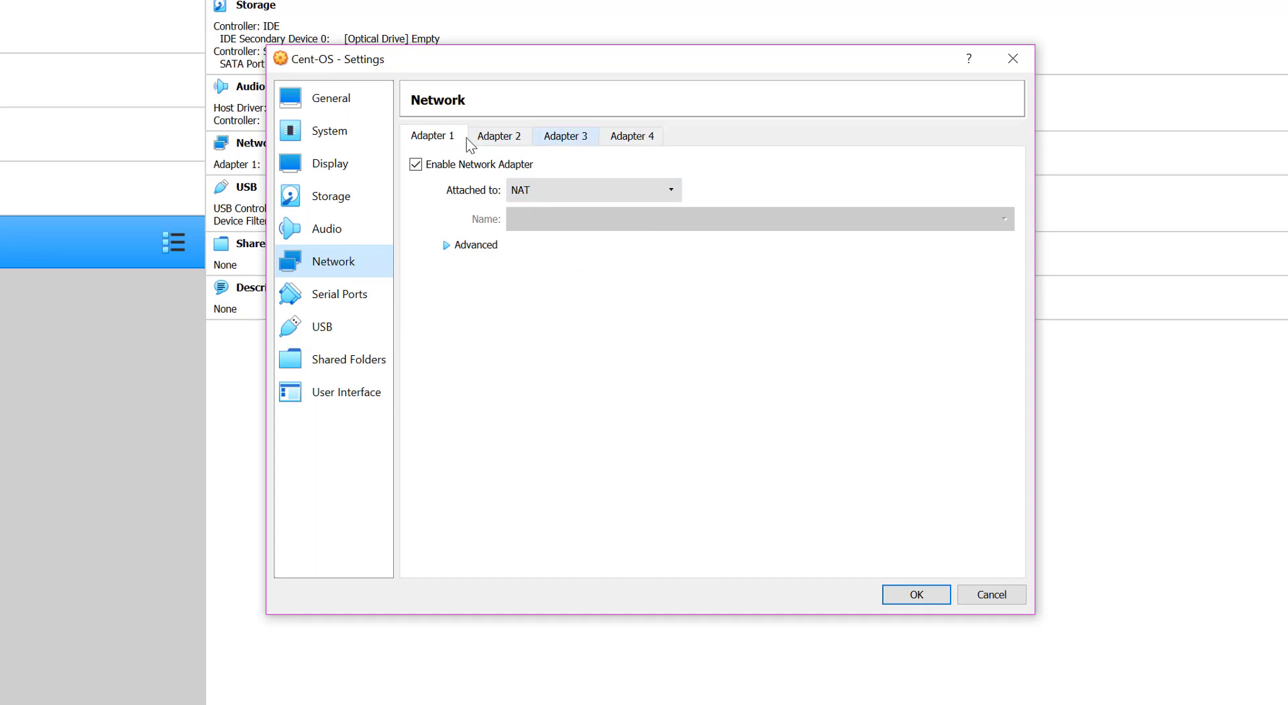
{"action": "left_click", "coordinate": [483, 143]}
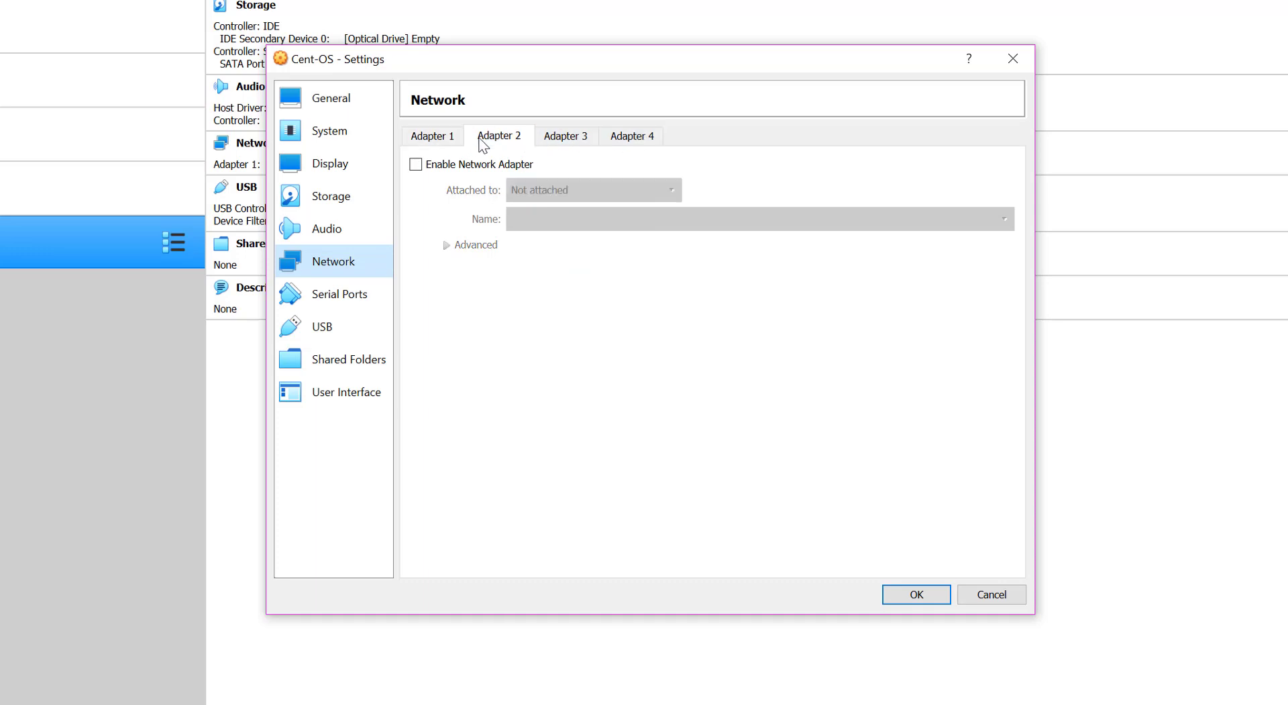
{"action": "left_click", "coordinate": [548, 138]}
{"action": "left_click", "coordinate": [639, 137]}
{"action": "left_click", "coordinate": [434, 138]}
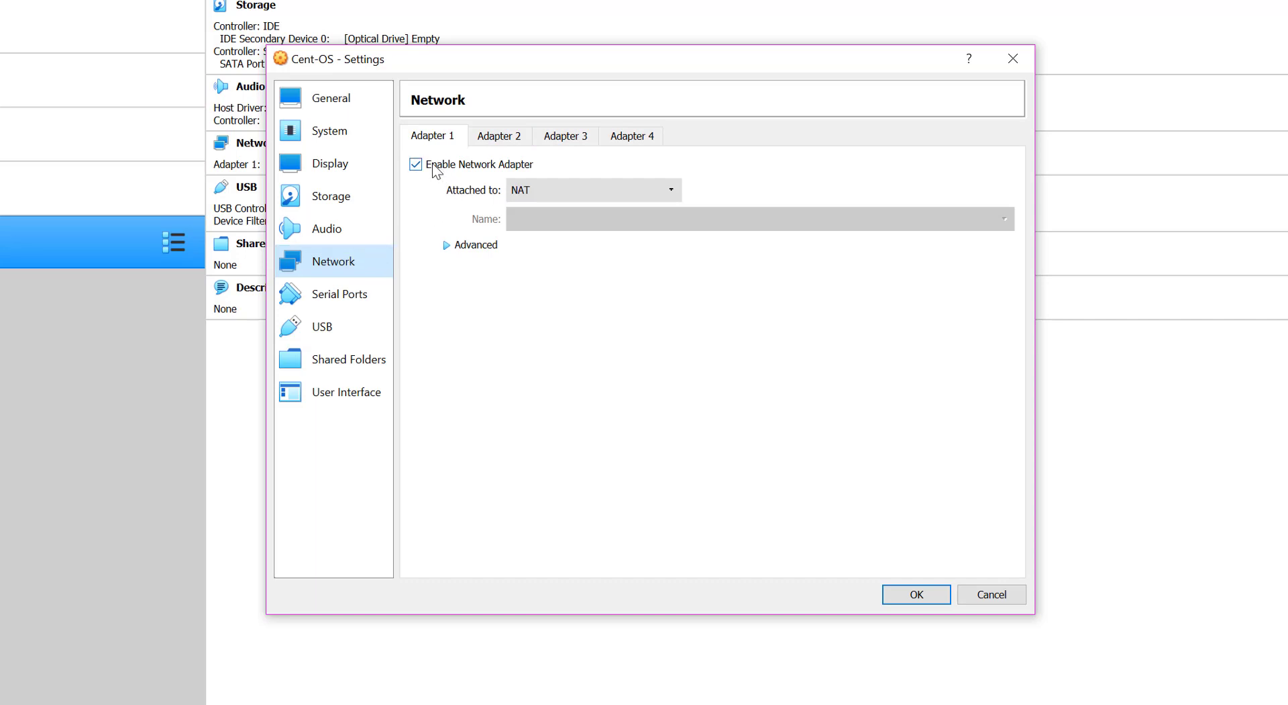
{"action": "left_click", "coordinate": [502, 137]}
{"action": "left_click", "coordinate": [578, 137]}
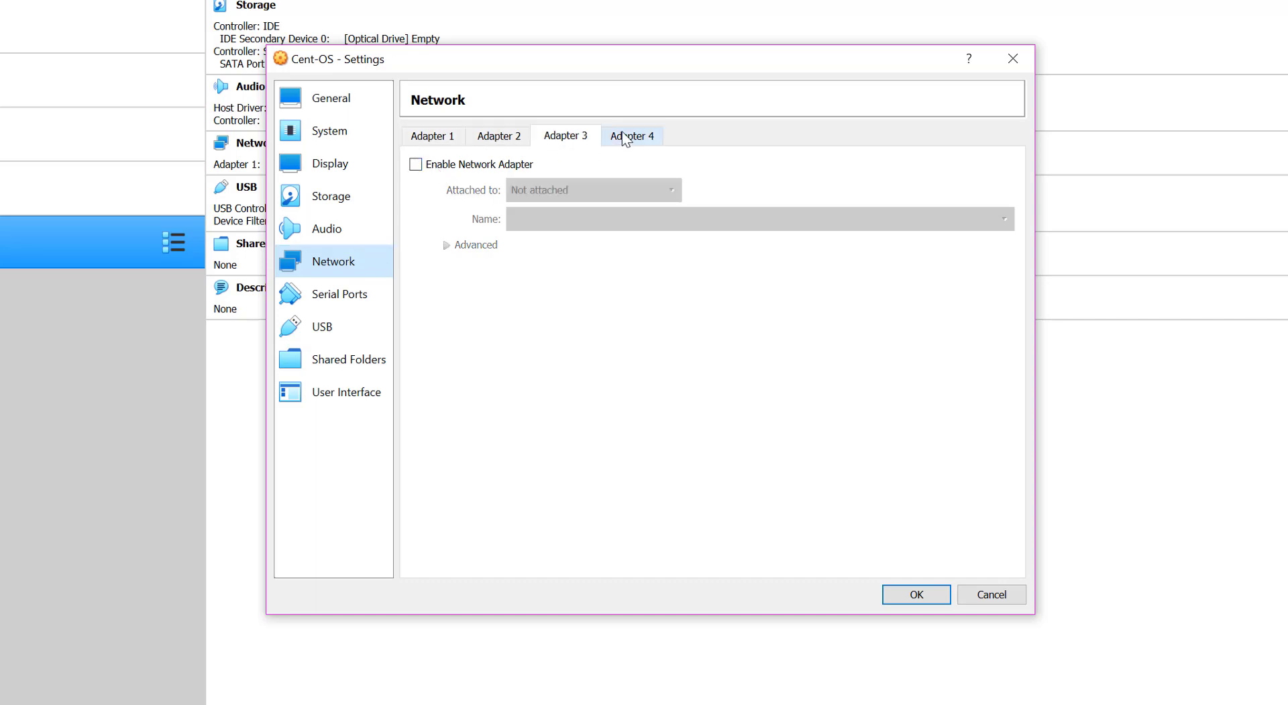
{"action": "left_click", "coordinate": [630, 137]}
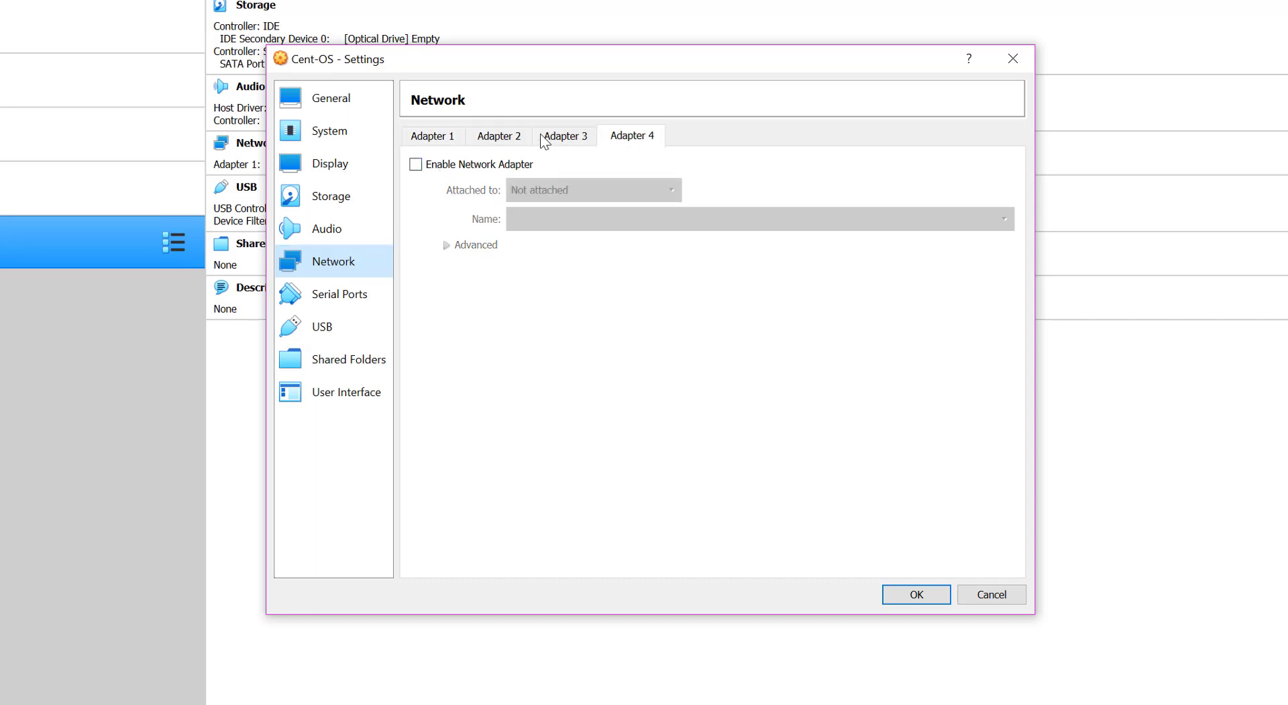
{"action": "left_click", "coordinate": [456, 143]}
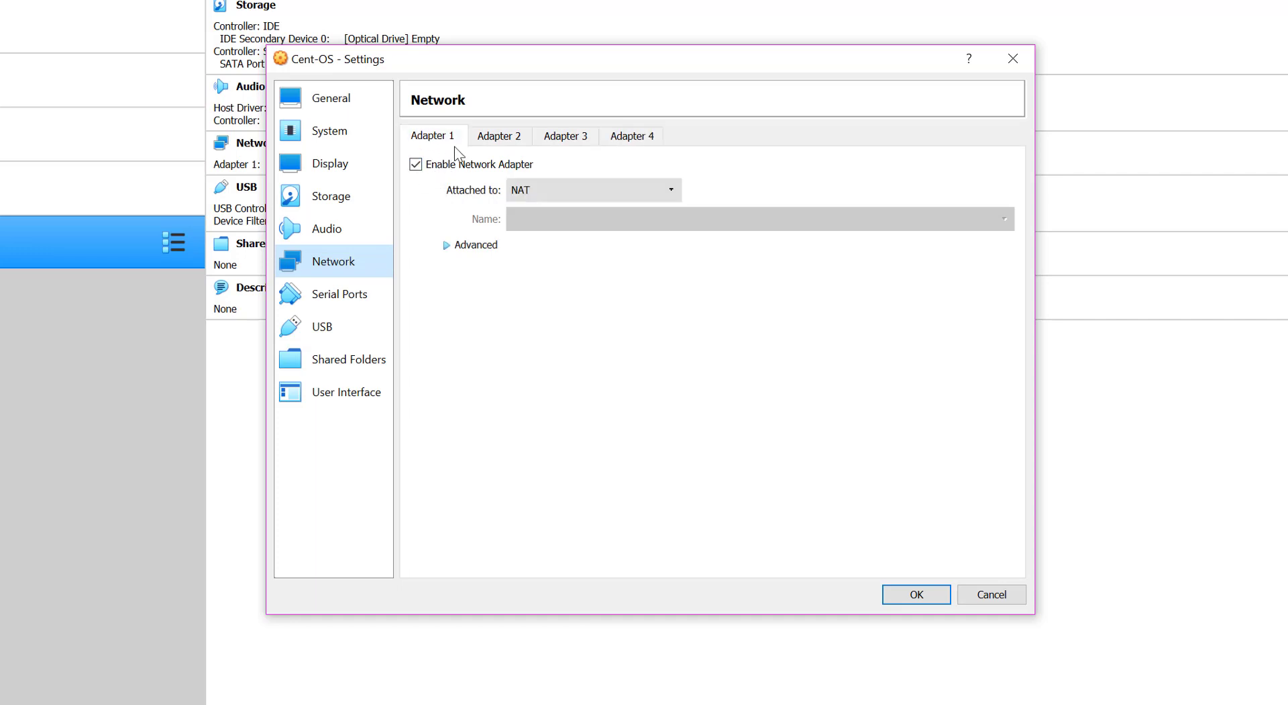
{"action": "left_click", "coordinate": [556, 193]}
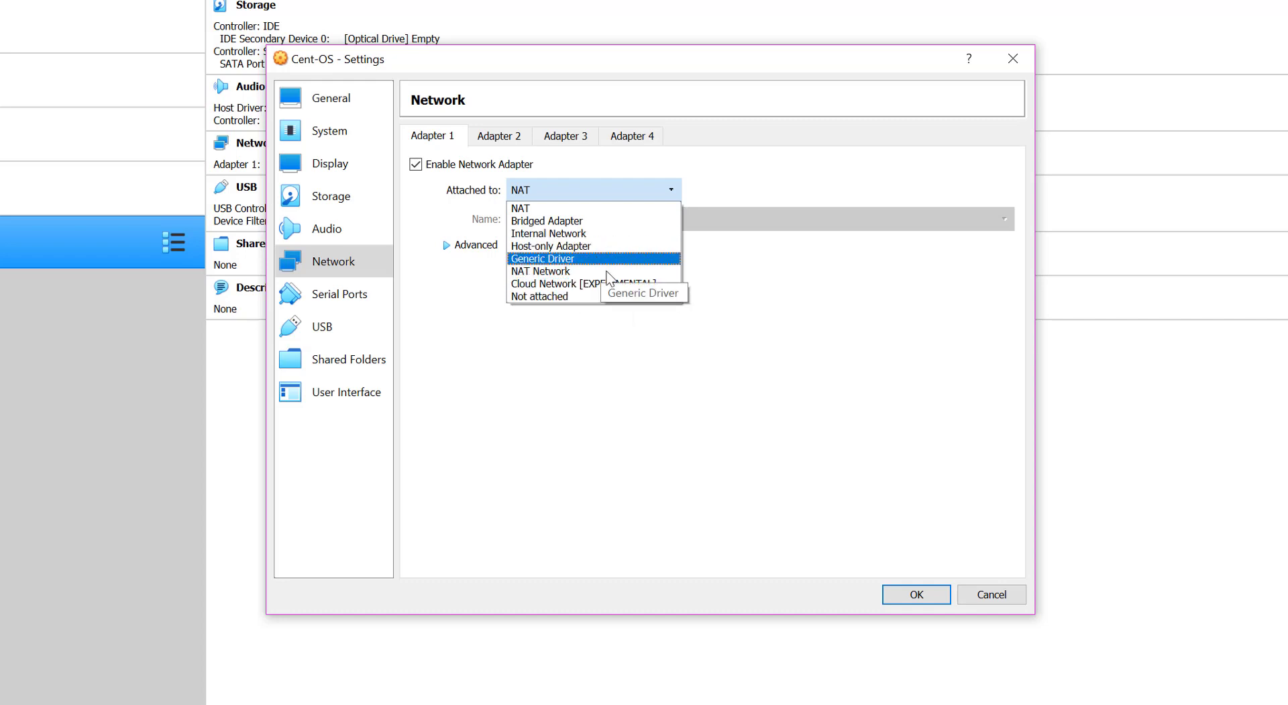
{"action": "left_click", "coordinate": [565, 209]}
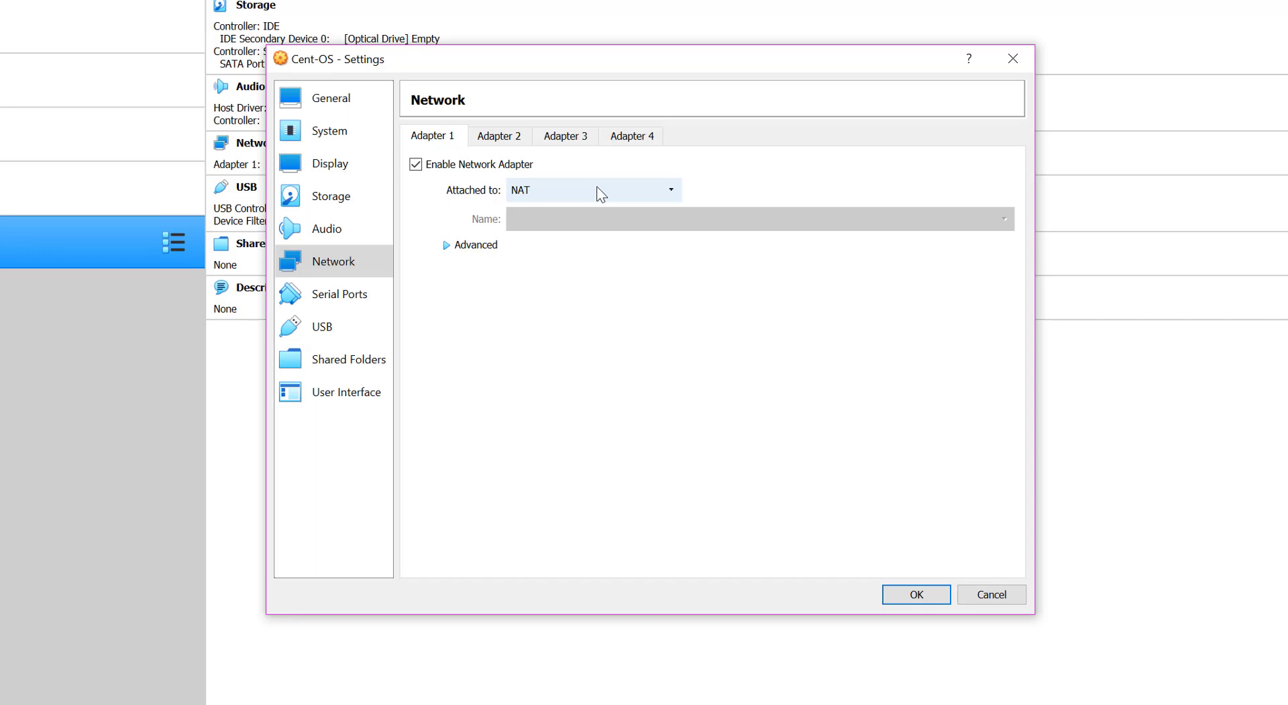
- Examine the serial port settings of the Cent-OS machine for ports 1 to 4
{"action": "left_click", "coordinate": [377, 304]}
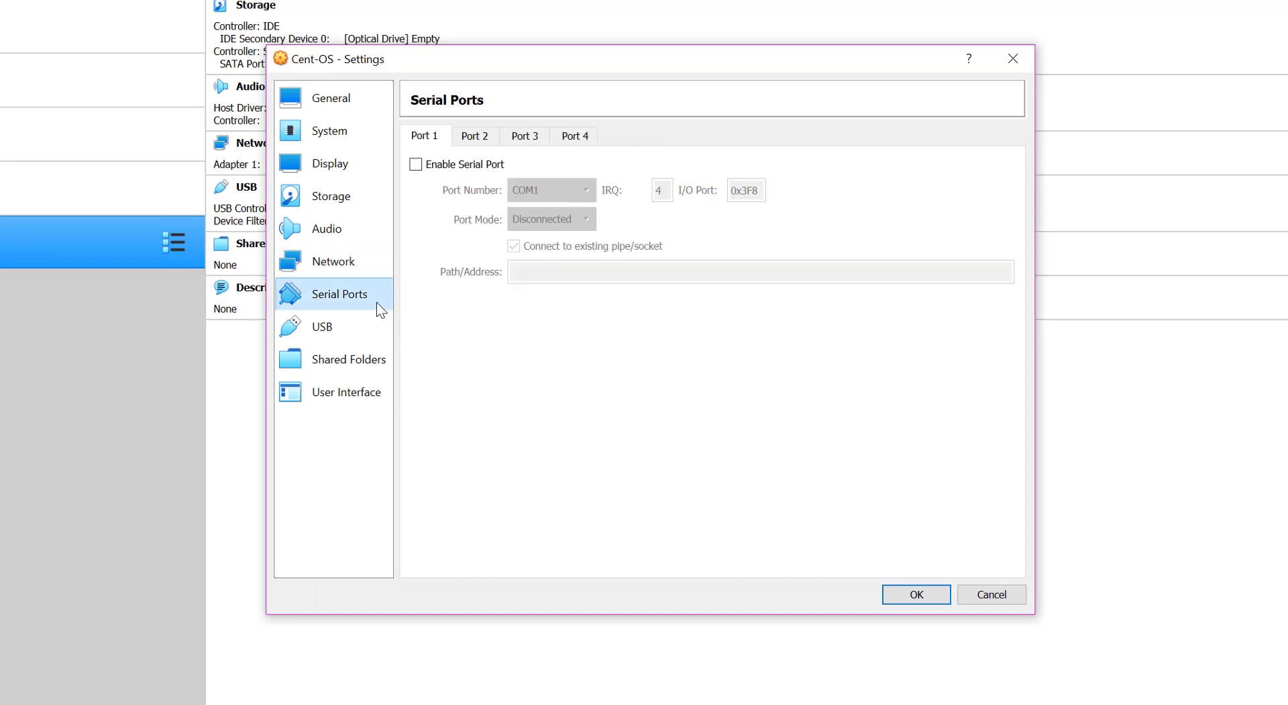
{"action": "left_click", "coordinate": [482, 137]}
{"action": "left_click", "coordinate": [544, 137]}
{"action": "left_click", "coordinate": [558, 136]}
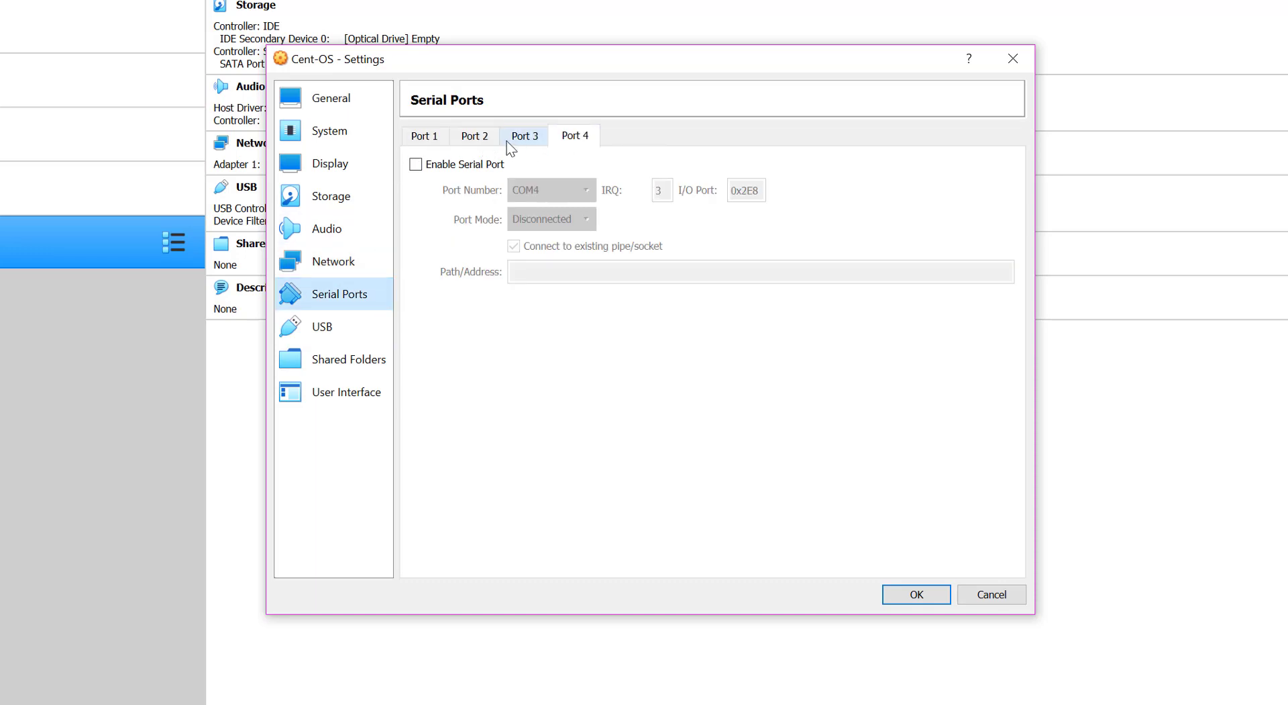
{"action": "left_click", "coordinate": [429, 138]}
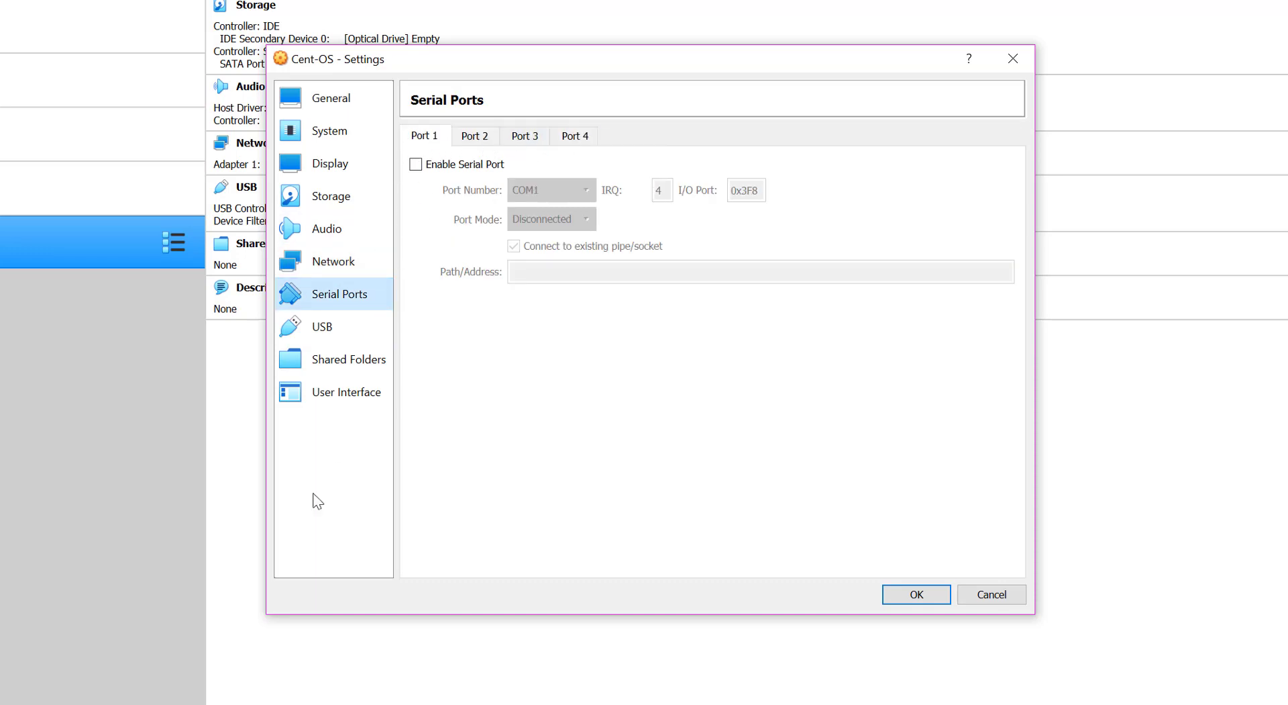
- Disable the USB controller of the Cent-OS machine
{"action": "left_click", "coordinate": [325, 321]}
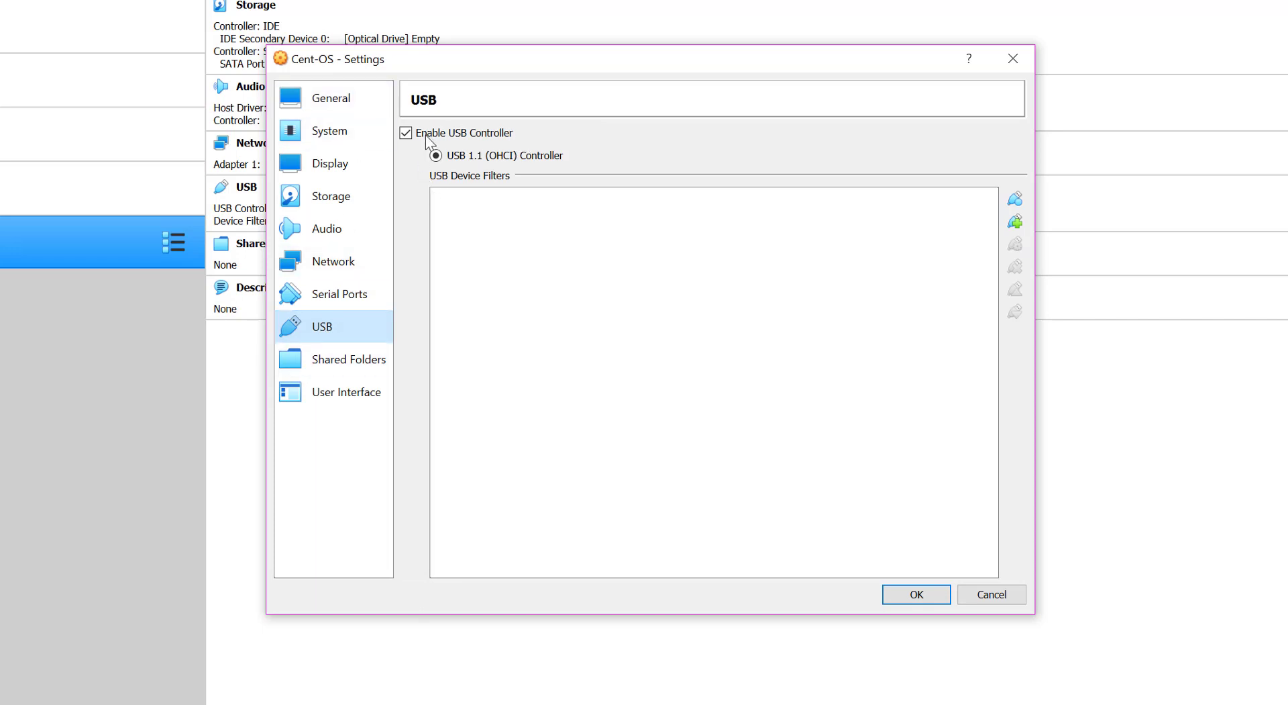
{"action": "left_click", "coordinate": [406, 134]}
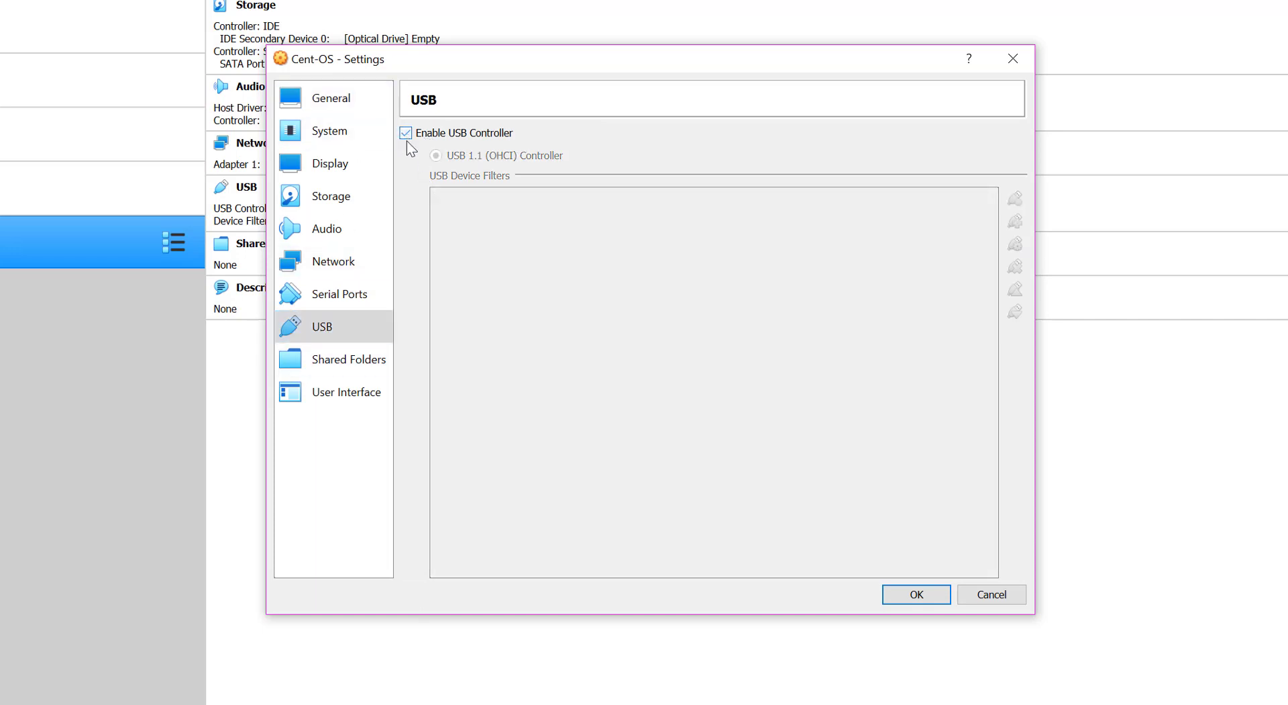
- Review the shared folders and user interface options, and save the Cent-OS machine's settings
{"action": "left_click", "coordinate": [363, 372]}
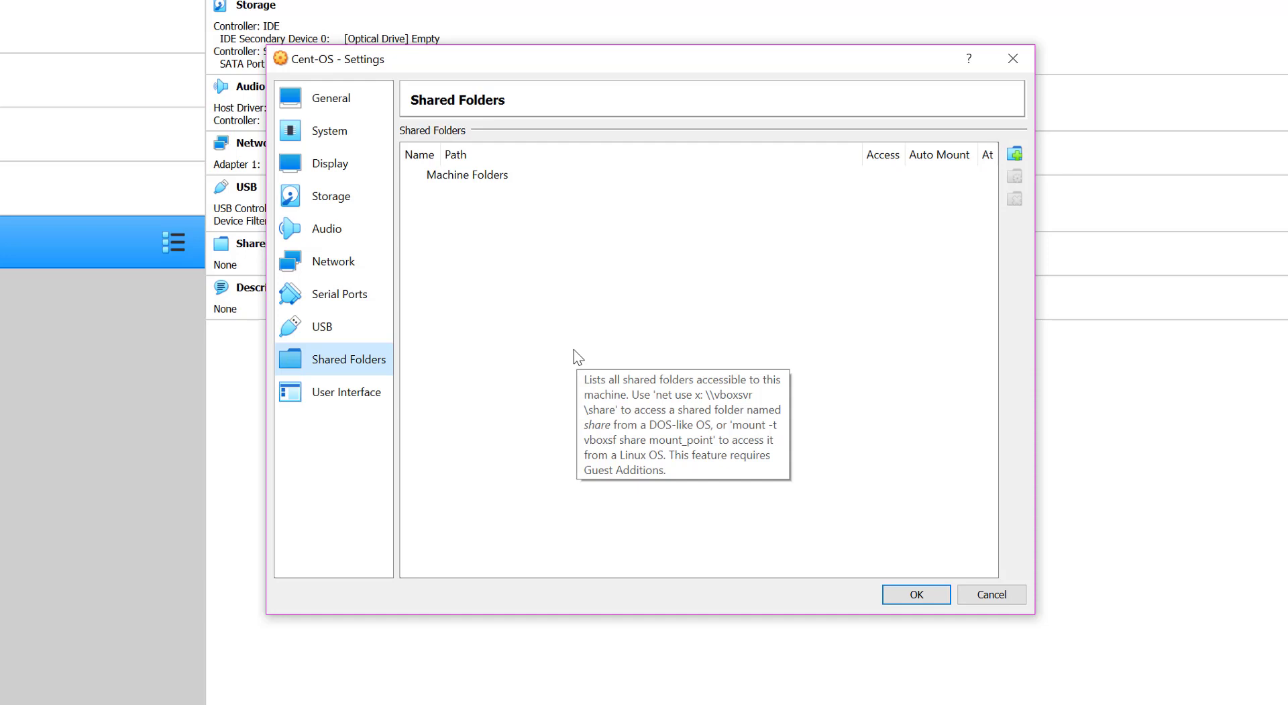
{"action": "left_click", "coordinate": [359, 395]}
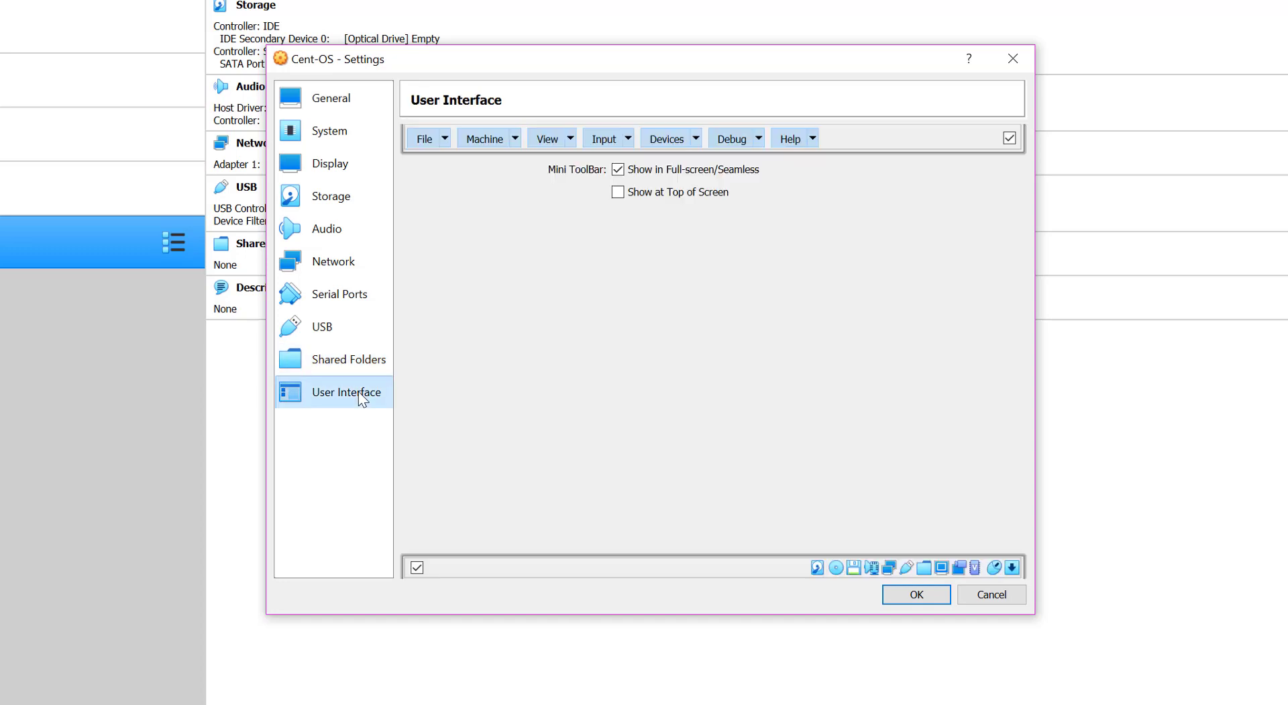
{"action": "left_click", "coordinate": [445, 140]}
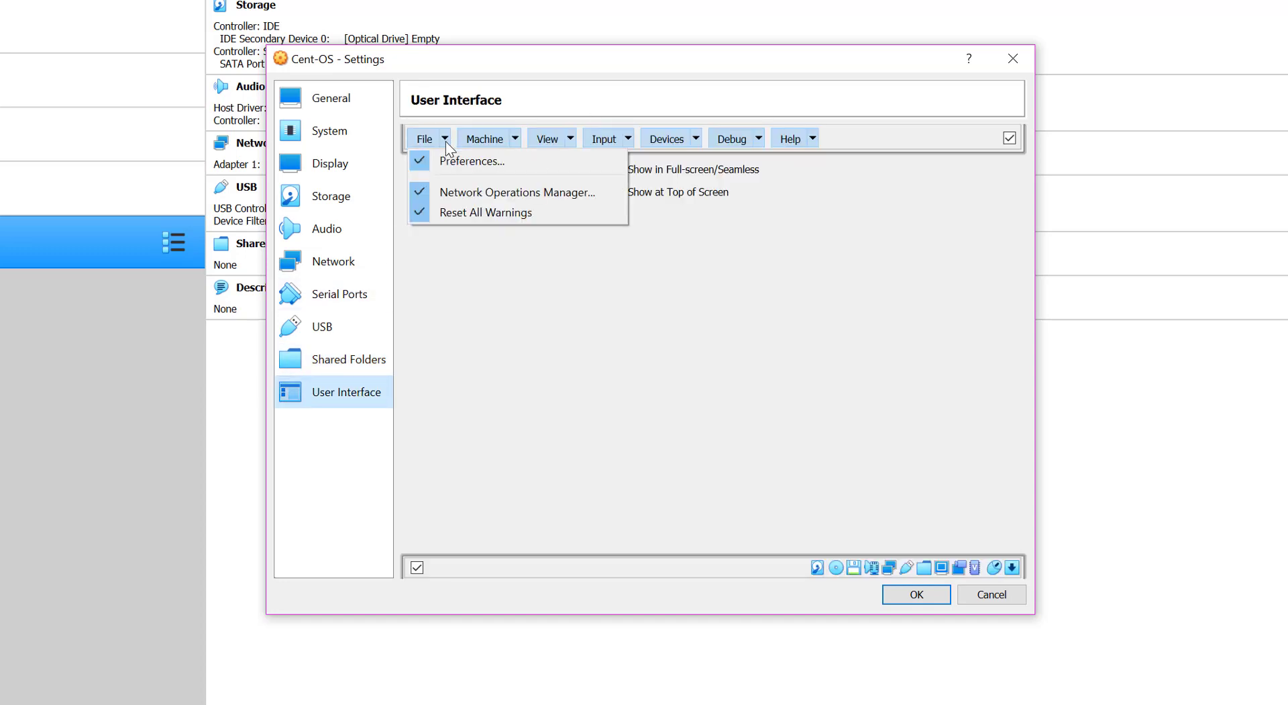
{"action": "left_click", "coordinate": [716, 305]}
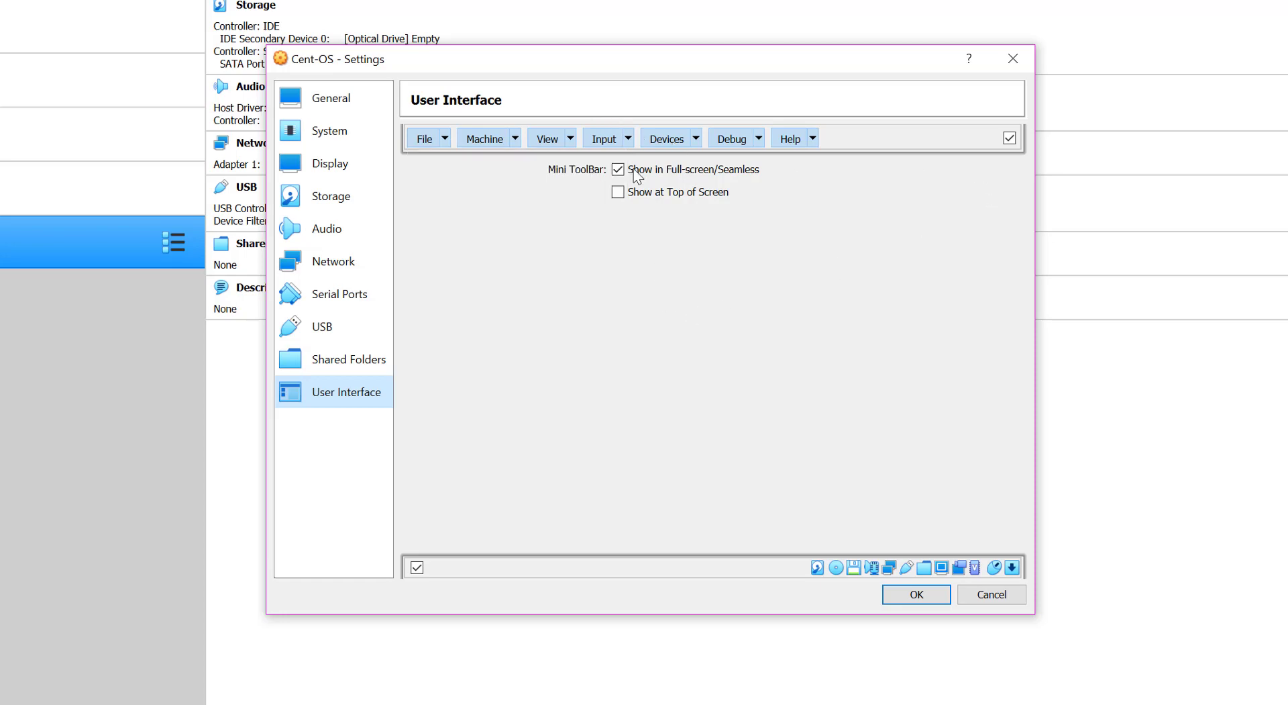
{"action": "left_click", "coordinate": [906, 600]}
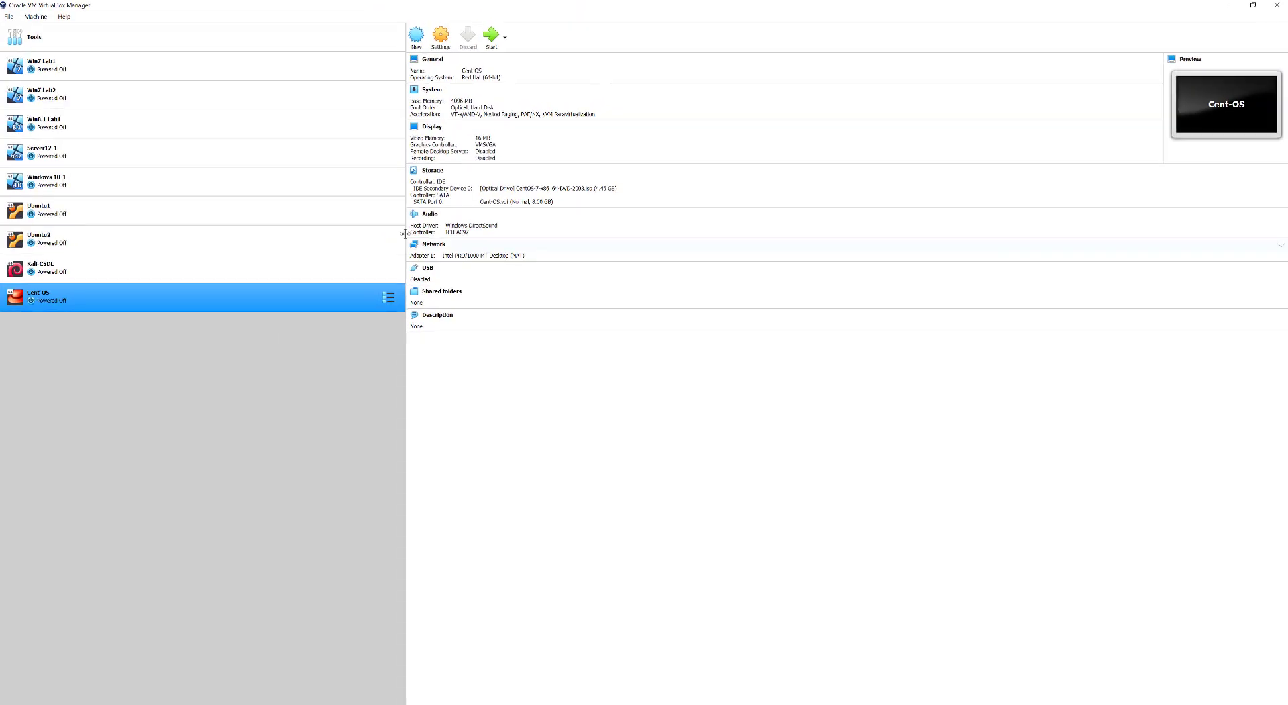
- Start the Cent-OS machine and boot it with the option Test this media & install CentOS 7
{"action": "left_click", "coordinate": [492, 46]}
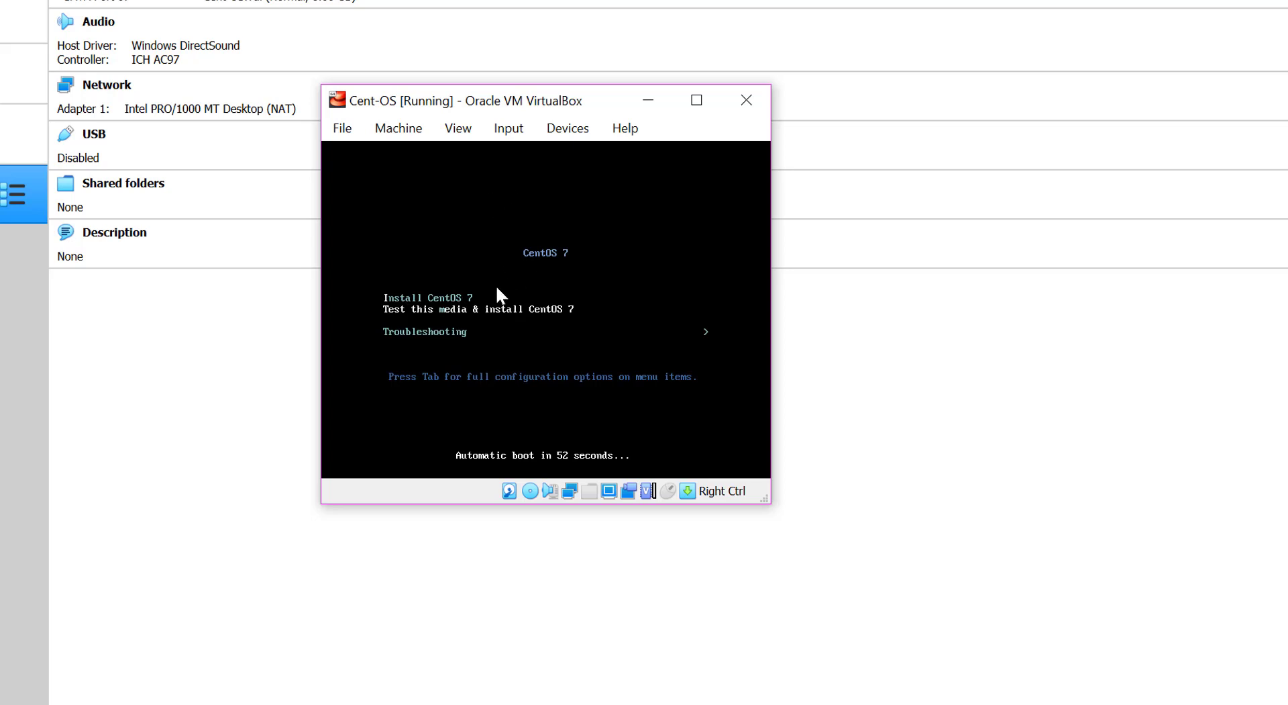
{"action": "left_click", "coordinate": [510, 333]}
{"action": "key", "text": "Return"}
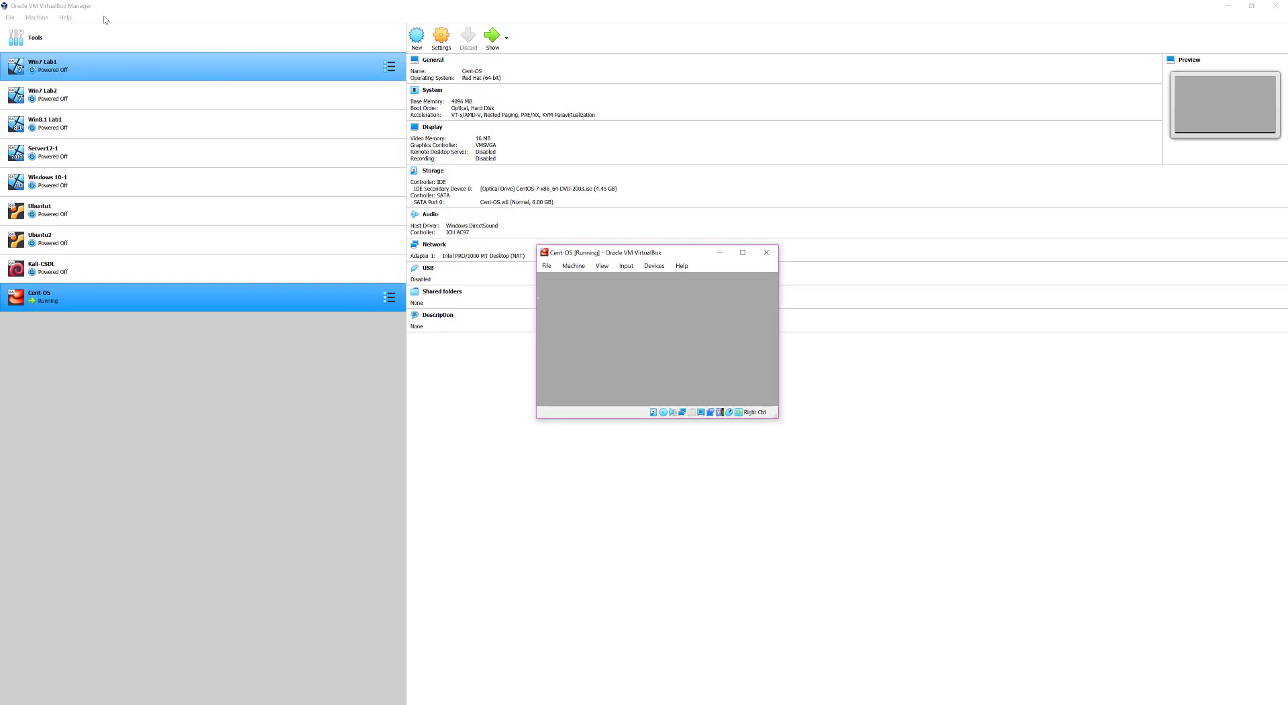
- Examine the running Cent-OS machine's details, preview and available views in the VirtualBox manager
{"action": "left_click", "coordinate": [3, 47]}
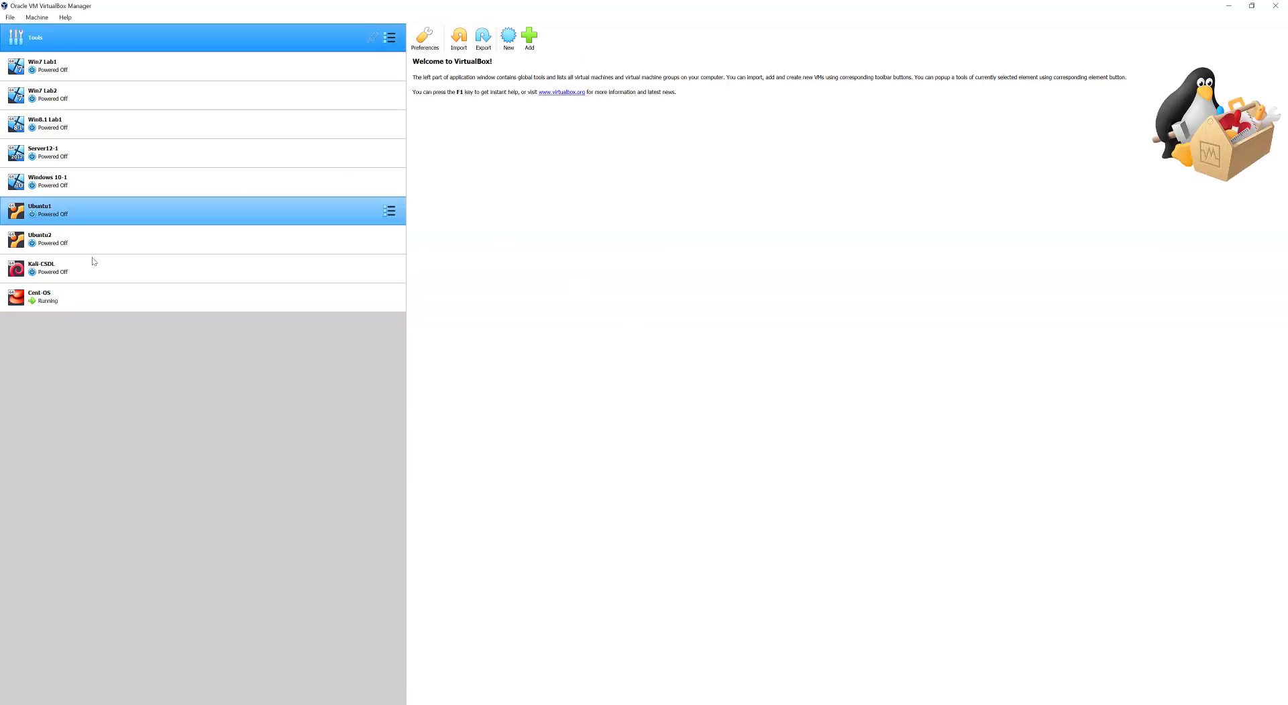
{"action": "left_click", "coordinate": [76, 294]}
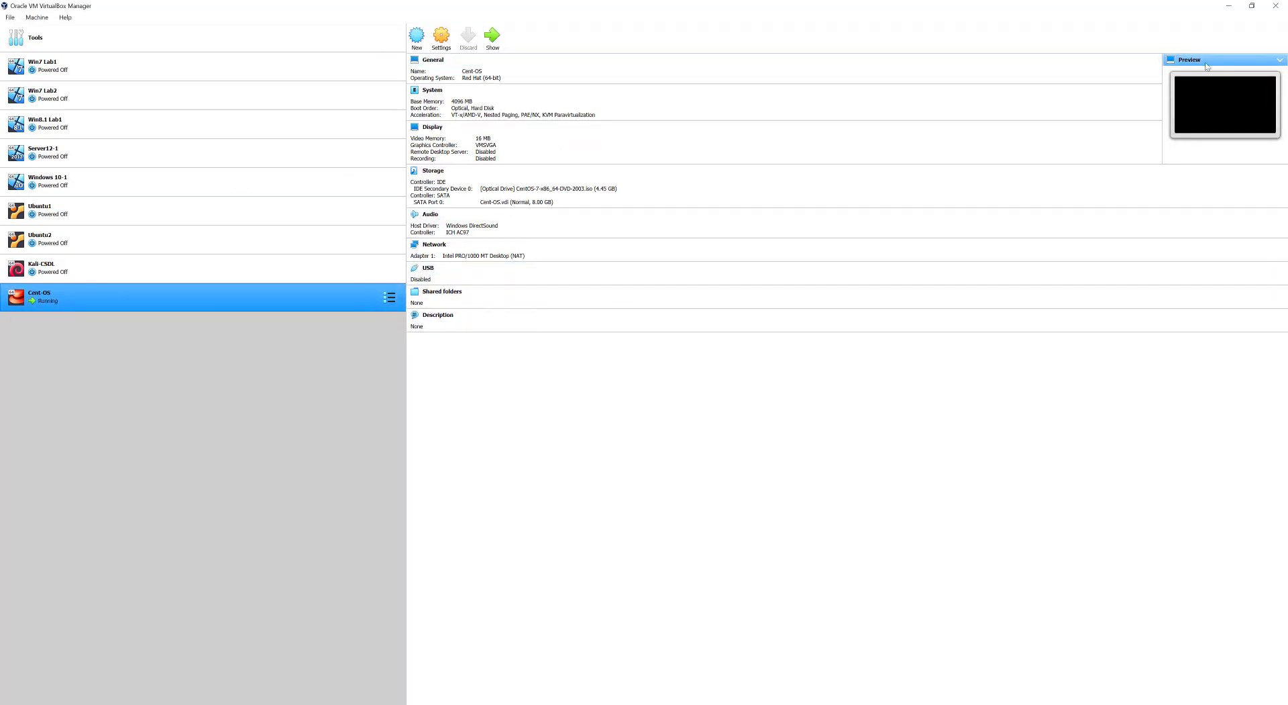
{"action": "left_click", "coordinate": [1281, 60]}
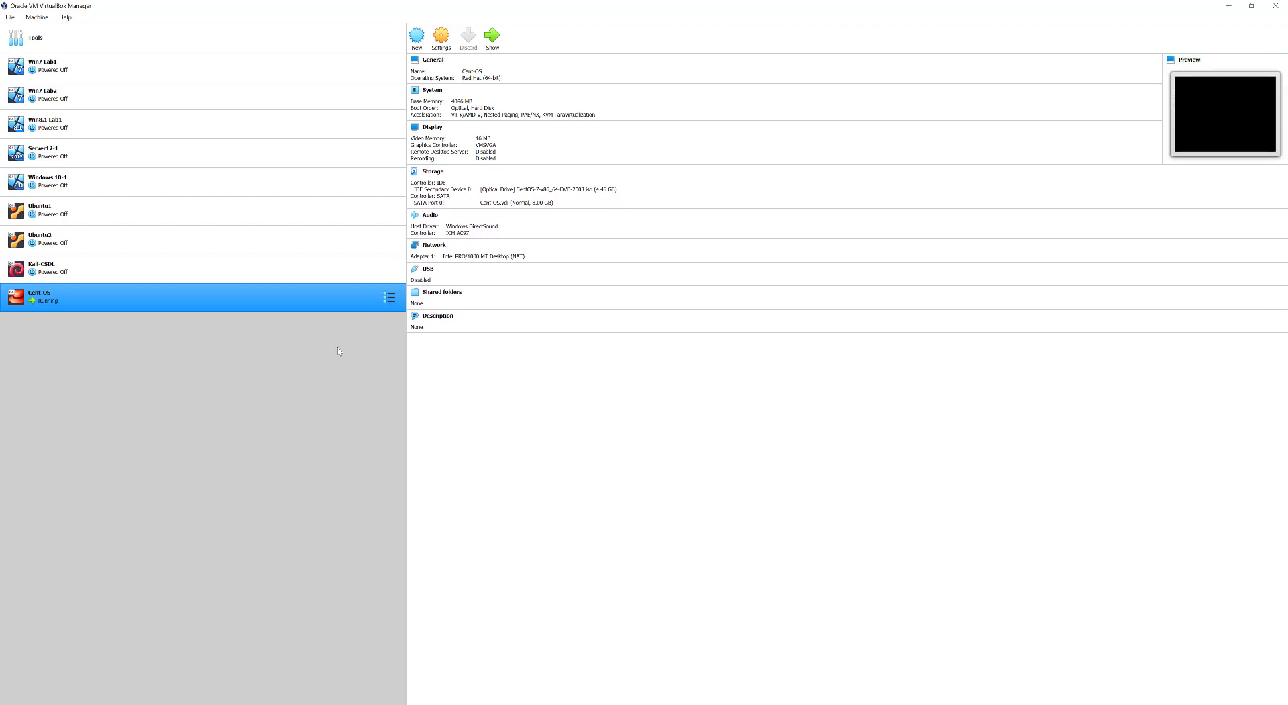
{"action": "left_click", "coordinate": [387, 297]}
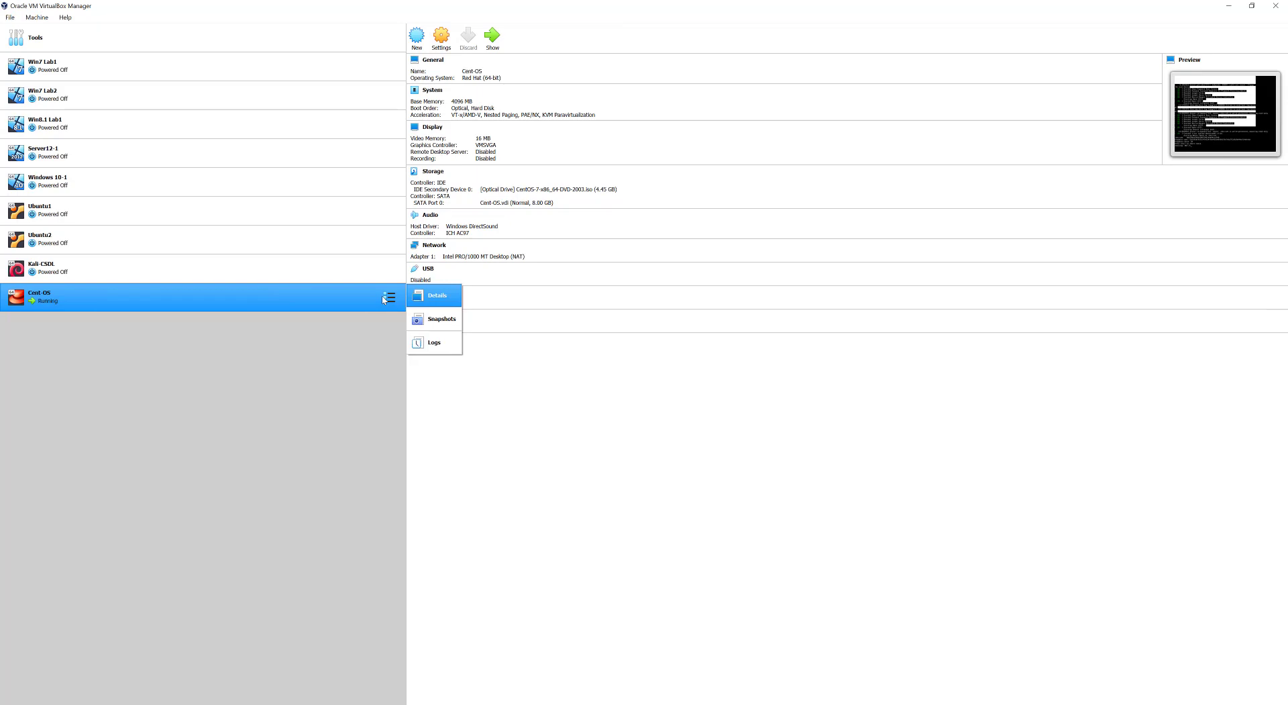
{"action": "left_click", "coordinate": [914, 392]}
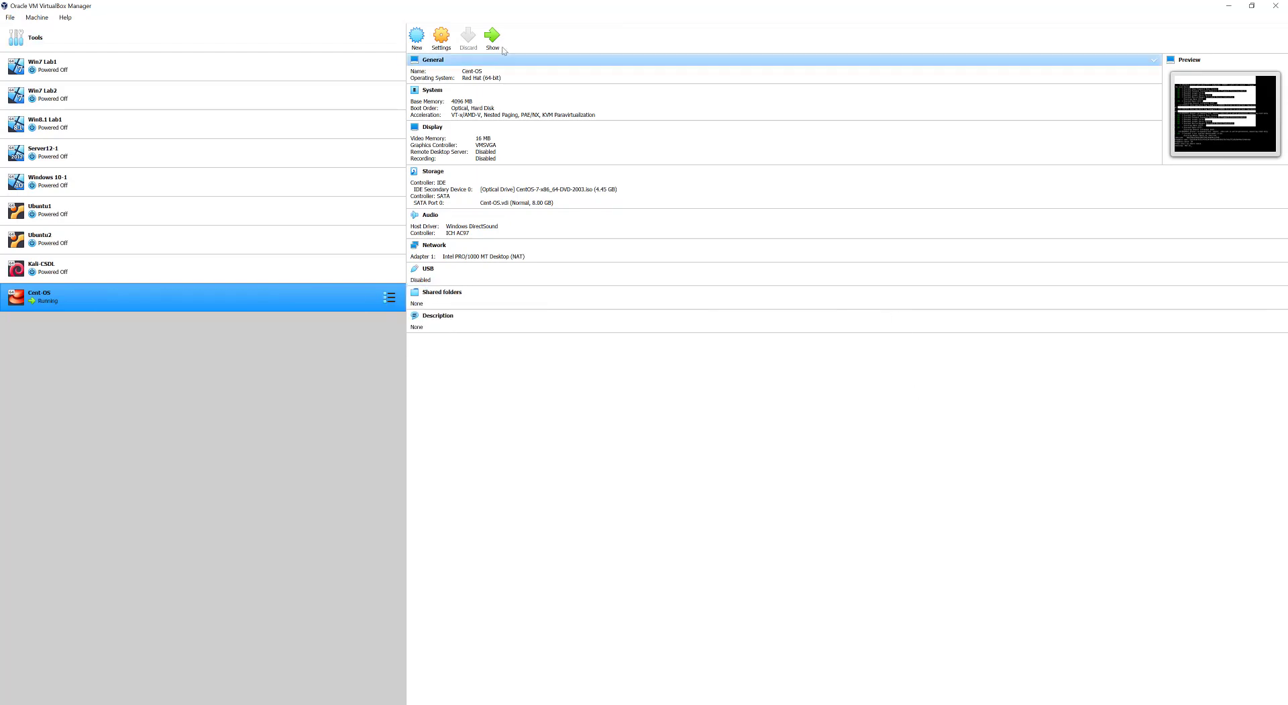
- Show the running Cent-OS machine's window and reposition it on the desktop
{"action": "left_click", "coordinate": [502, 49]}
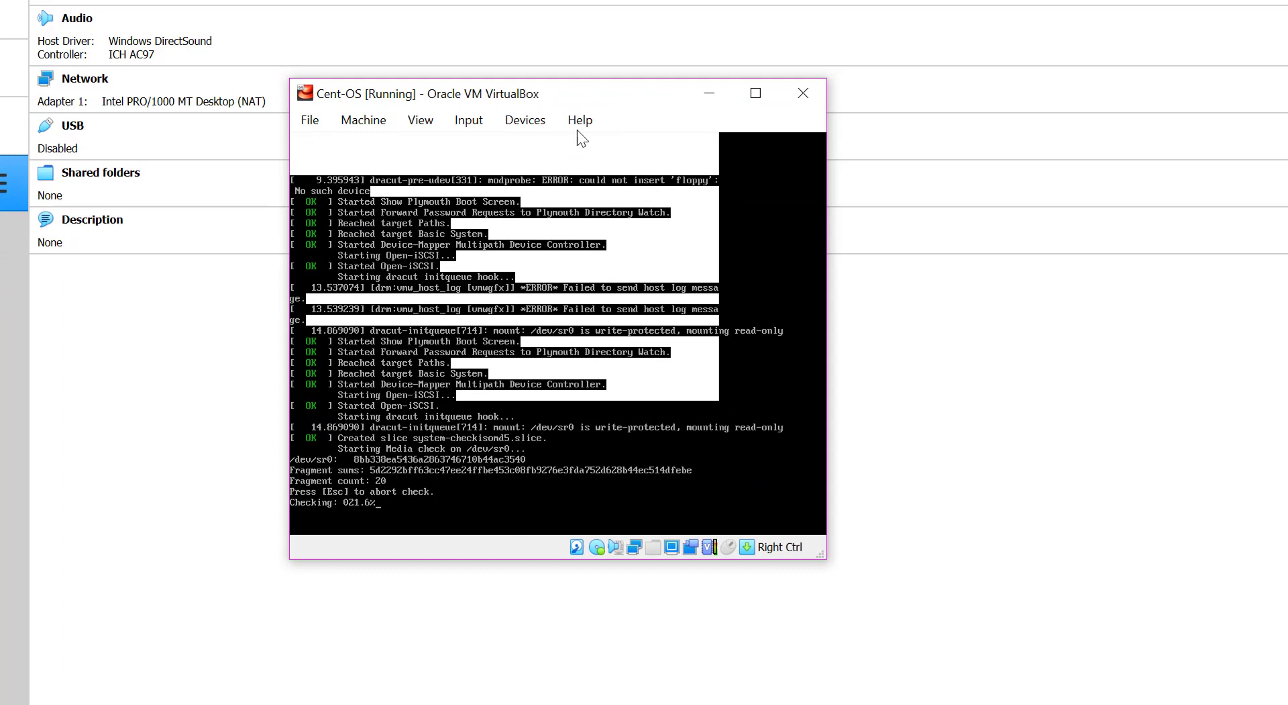
{"action": "left_click_drag", "start_coordinate": [561, 91], "coordinate": [518, 155]}
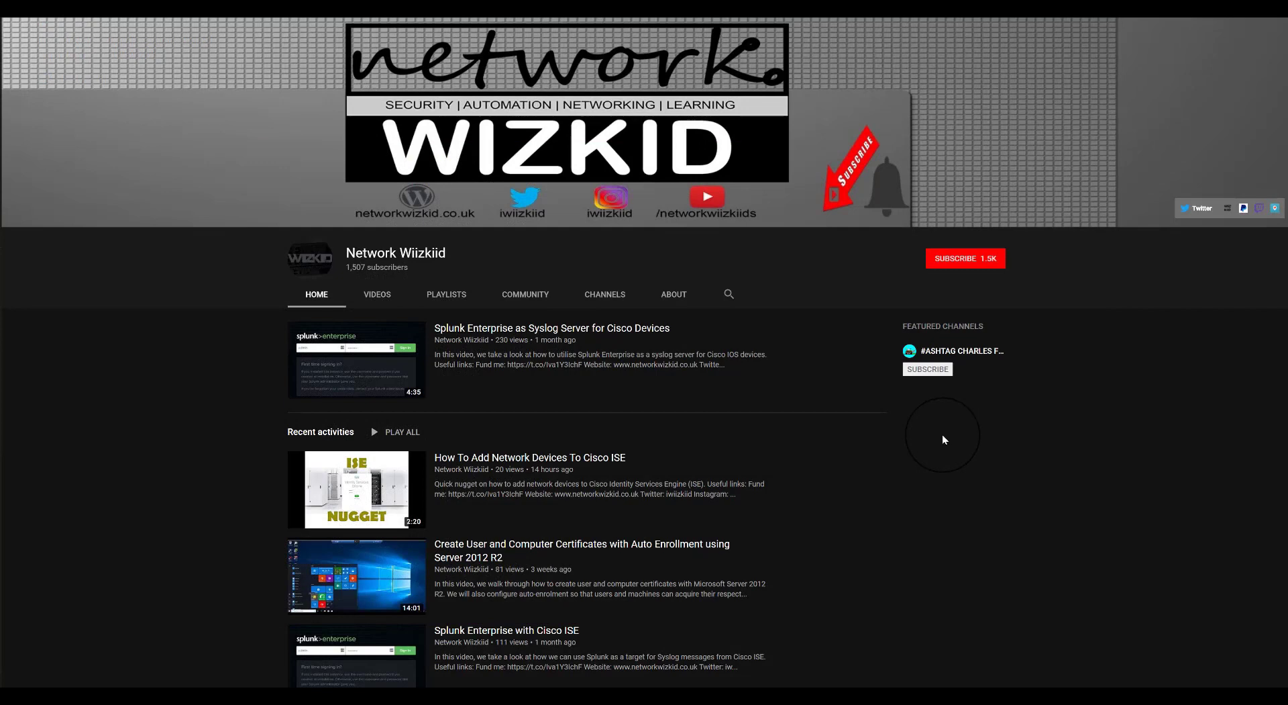
- On YouTube, subscribe to the Network Wiizkiid channel and turn on notifications for every new video
{"action": "left_click", "coordinate": [970, 269]}
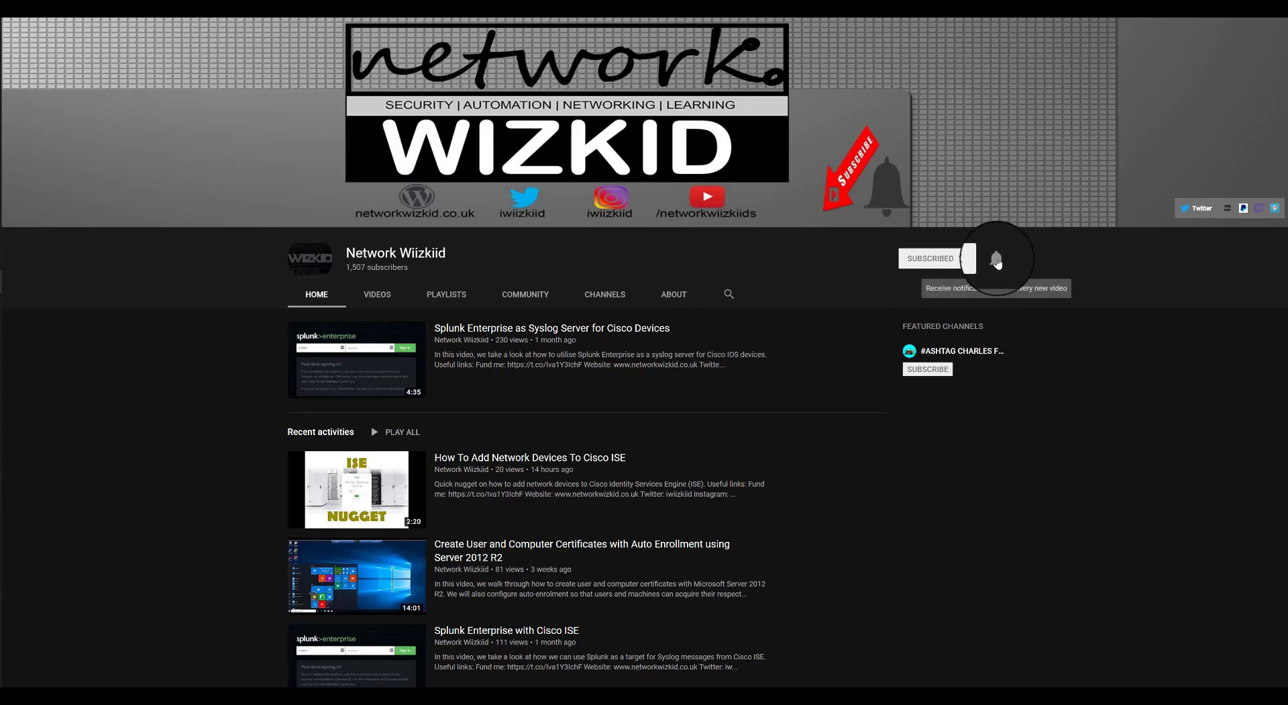
{"action": "left_click", "coordinate": [998, 261]}
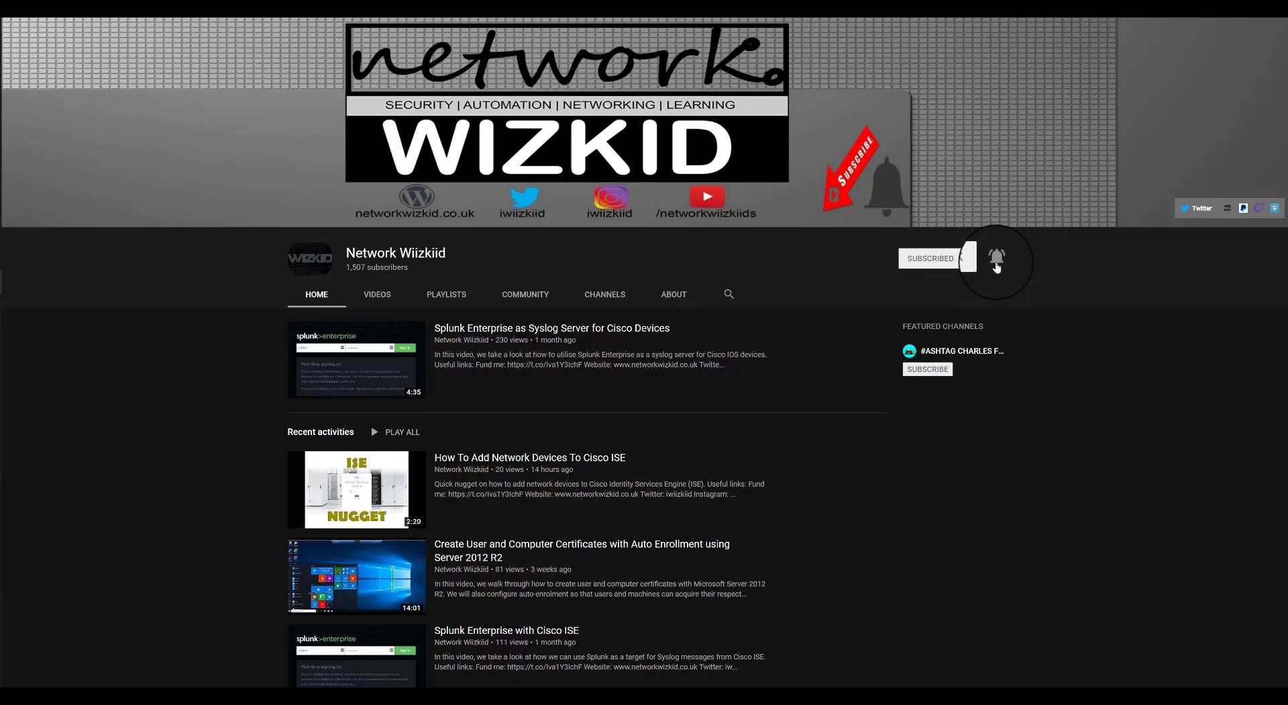